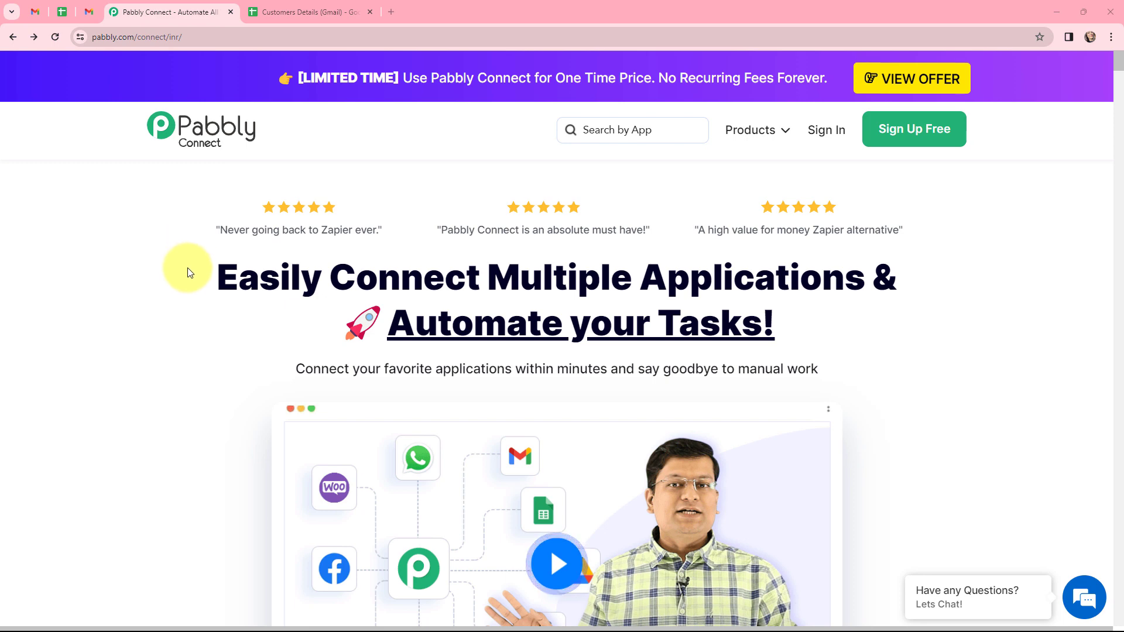
# Review the customer names and emails in the Customers Details (Gmail) spreadsheet, and view the offer emails in the Gmail inbox
pyautogui.hotkey('ctrl', 'Tab')
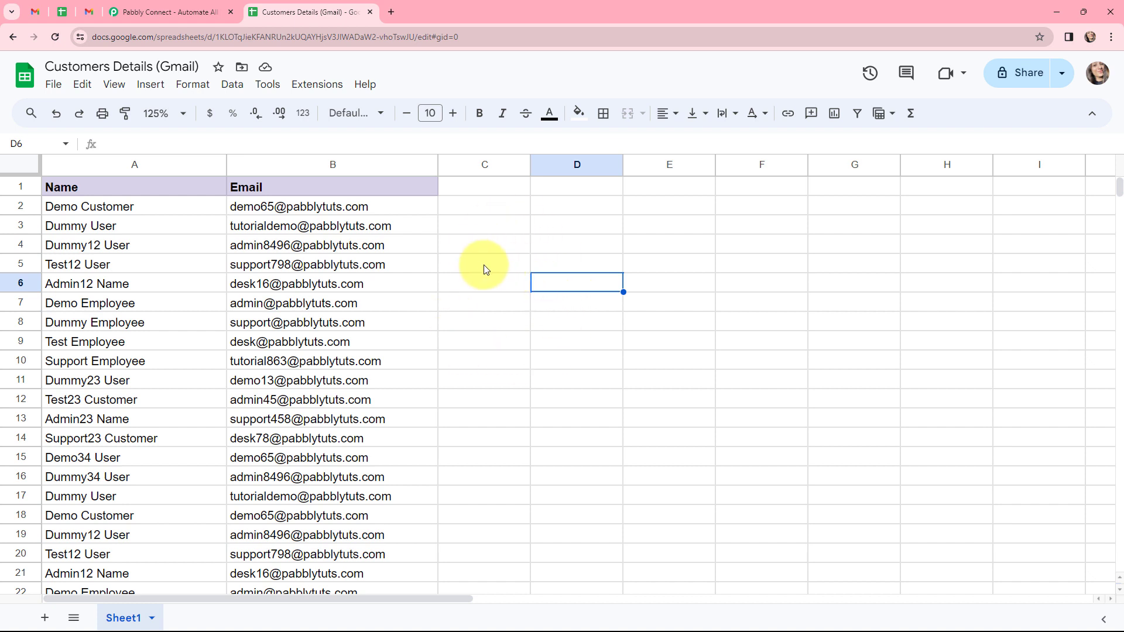
pyautogui.scroll(-2, 484, 270)
pyautogui.scroll(-5, 484, 270)
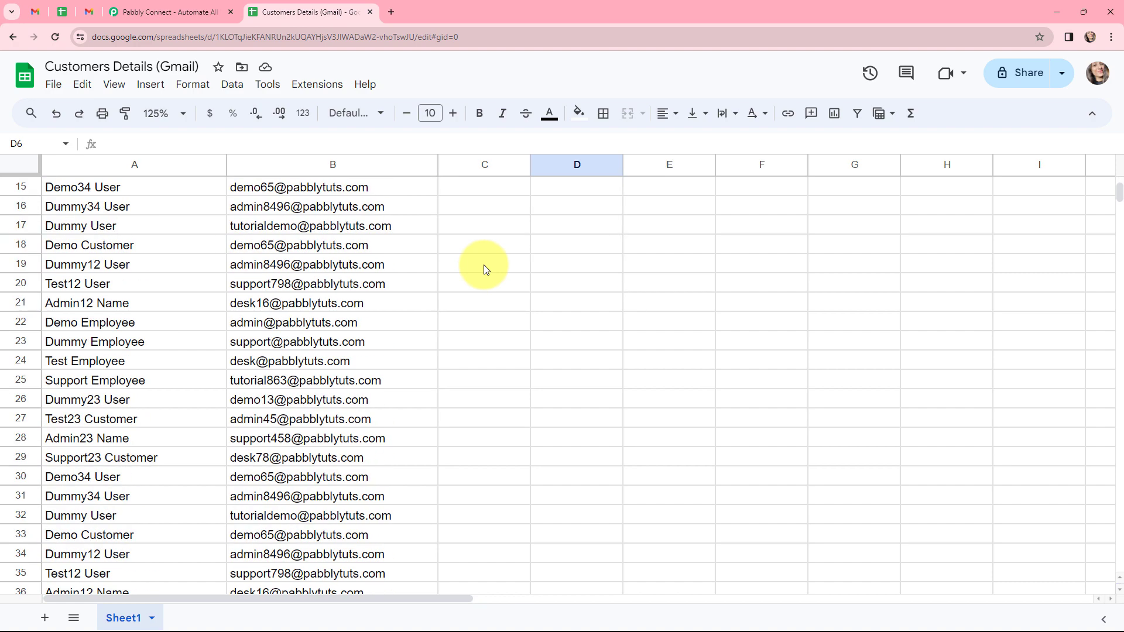
pyautogui.scroll(6, 483, 270)
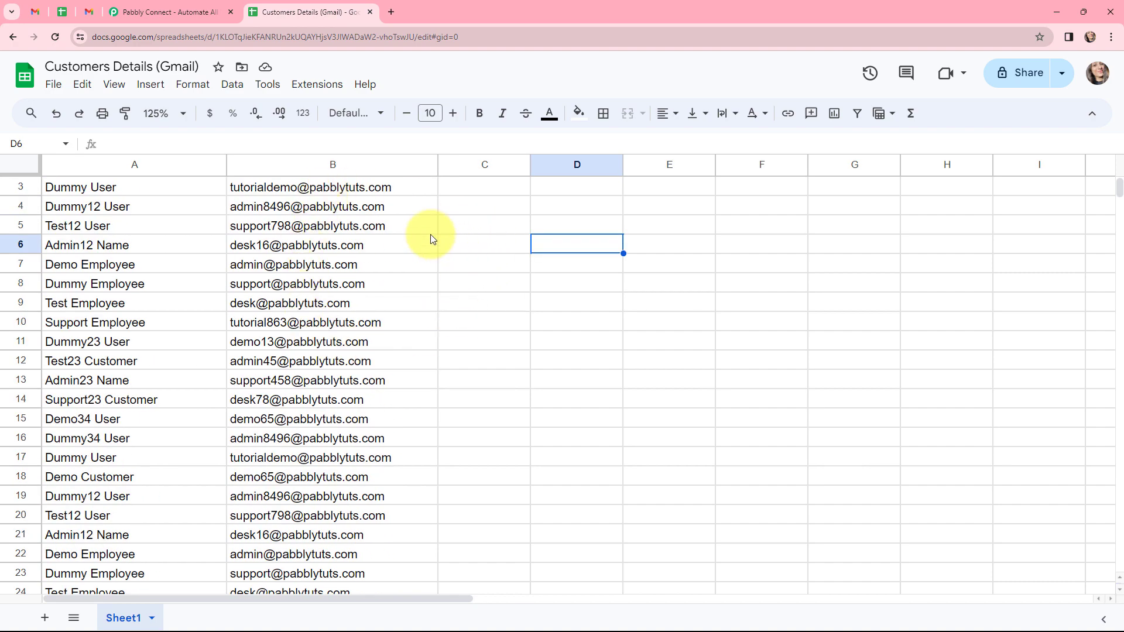
pyautogui.click(88, 12)
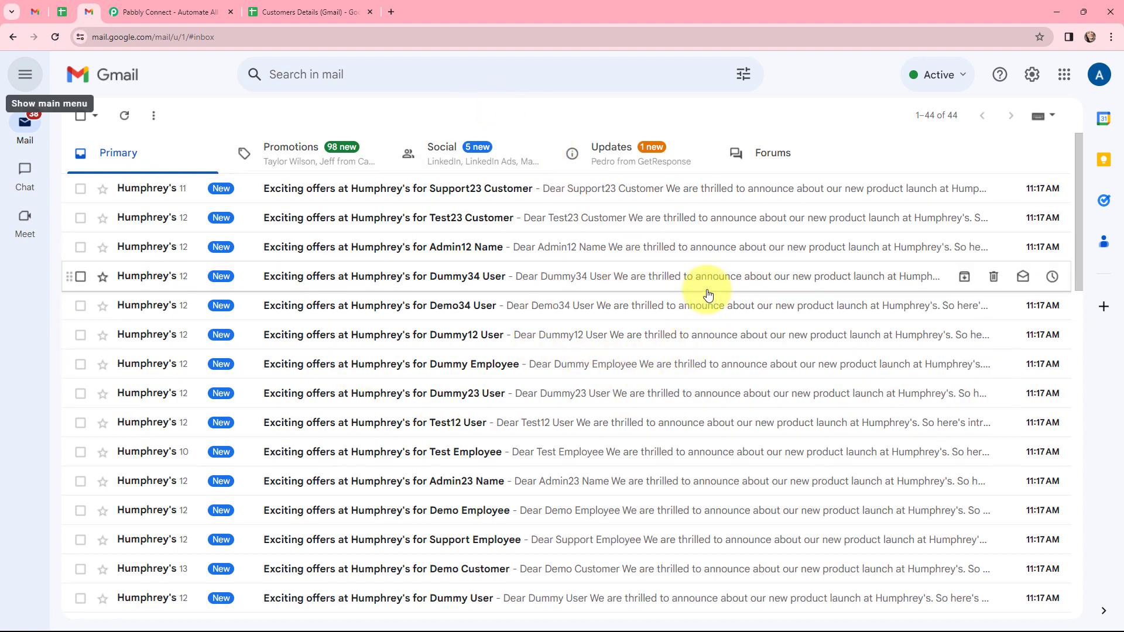
# Return to the Pabbly Connect website, sign in to the account and open the Pabbly Connect dashboard
pyautogui.hotkey('ctrl', 'Tab')
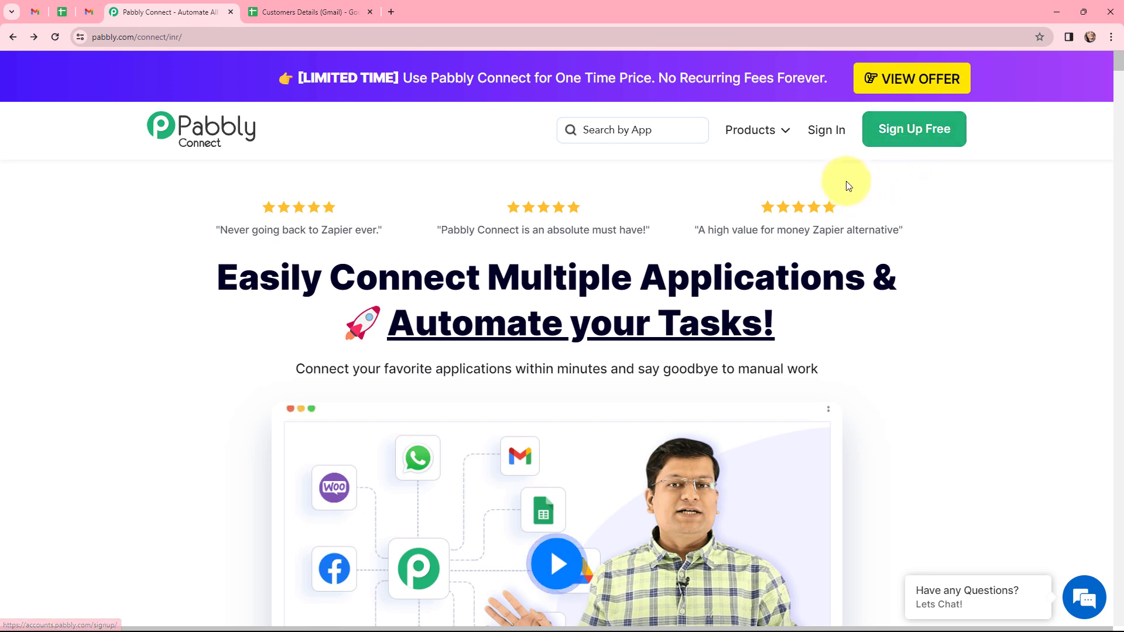
pyautogui.click(828, 134)
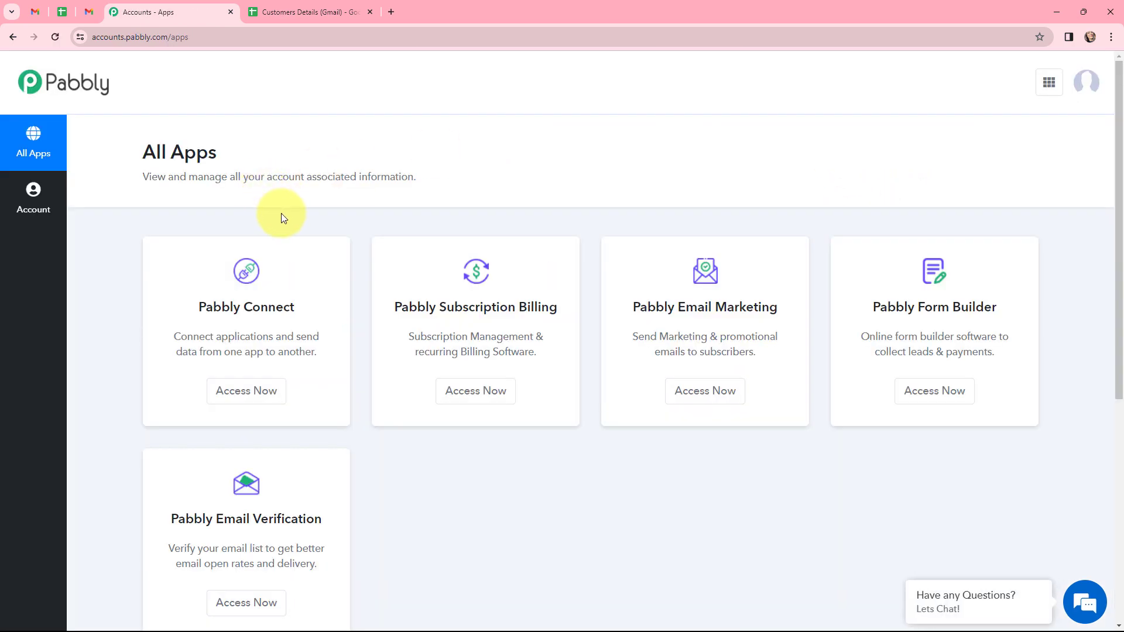
pyautogui.click(240, 392)
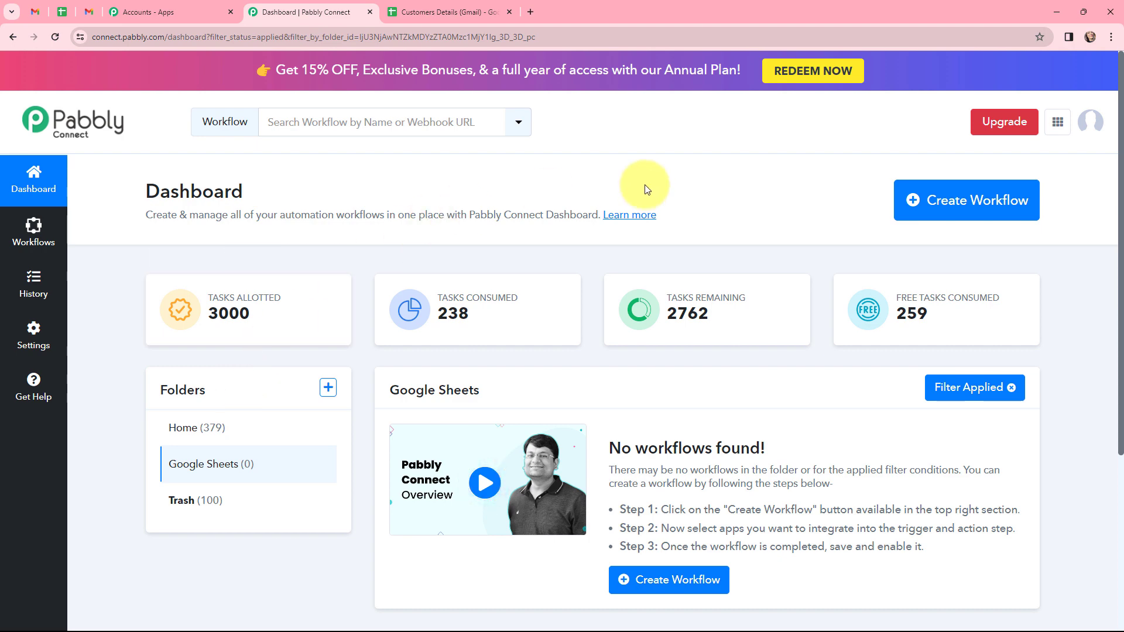
# Create a workflow named "Email Marketing Automation | Google Sheets to Gmail" in the Google Sheets folder
pyautogui.click(956, 202)
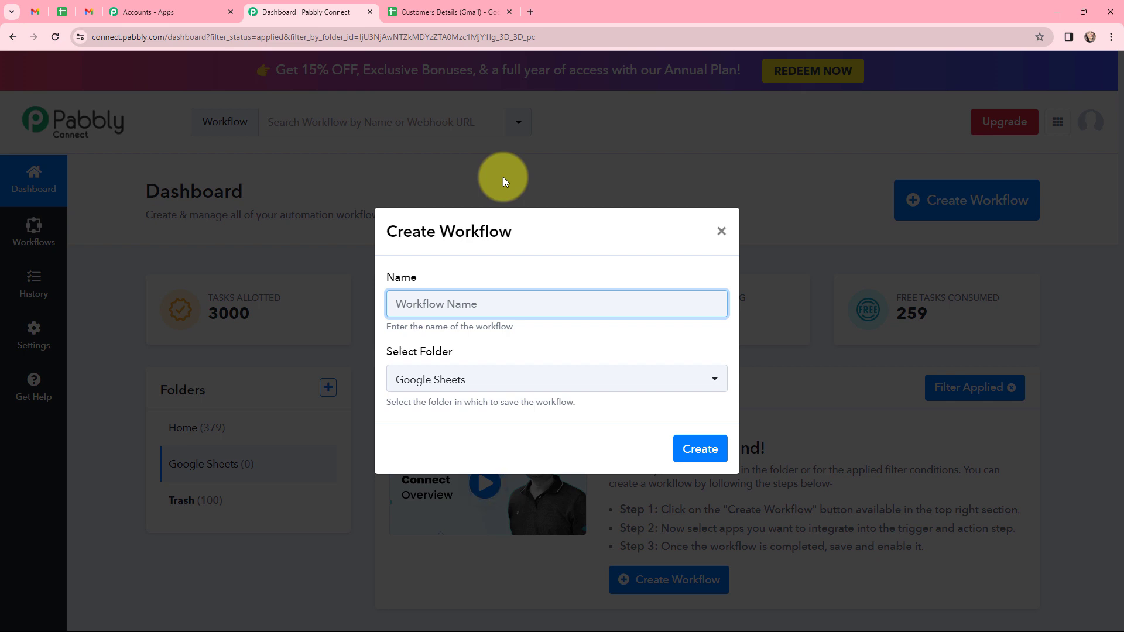
pyautogui.write('Email Marketing Automation | Google Sheets to Gmail')
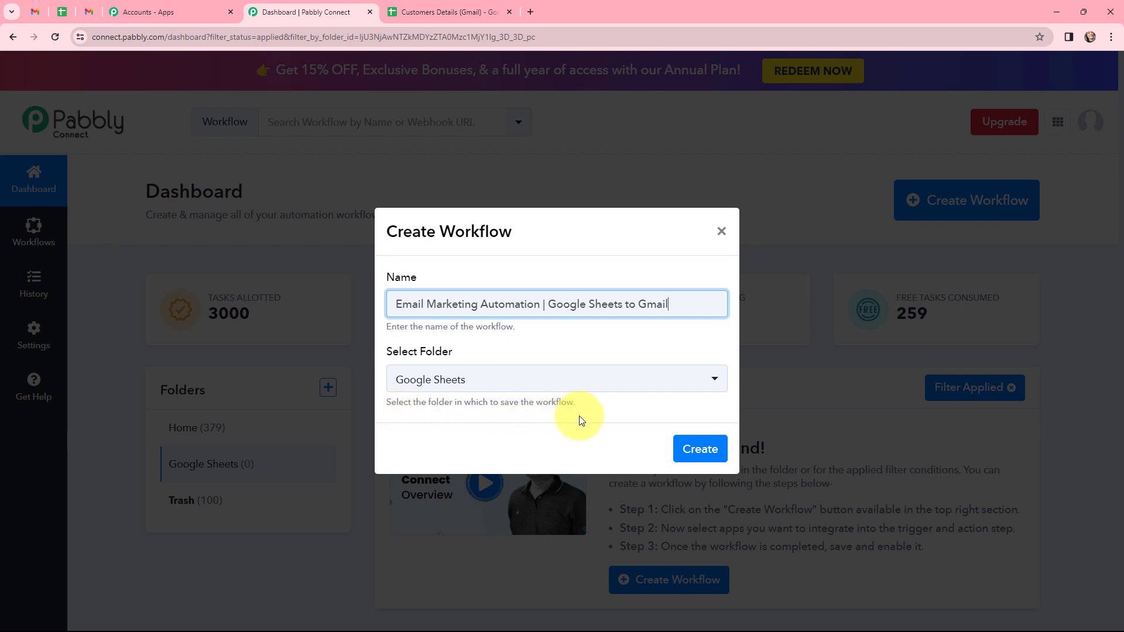
pyautogui.click(705, 449)
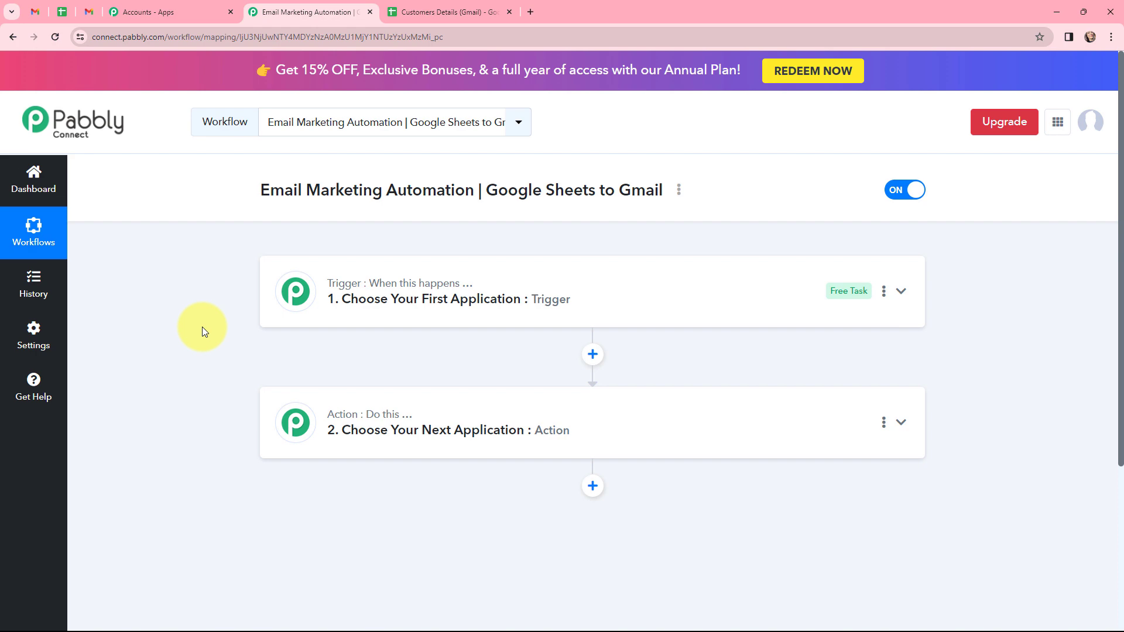
# Set the workflow trigger to Google Sheets with the event New or Updated Spreadsheet Row
pyautogui.hotkey('ctrl', 'Tab')
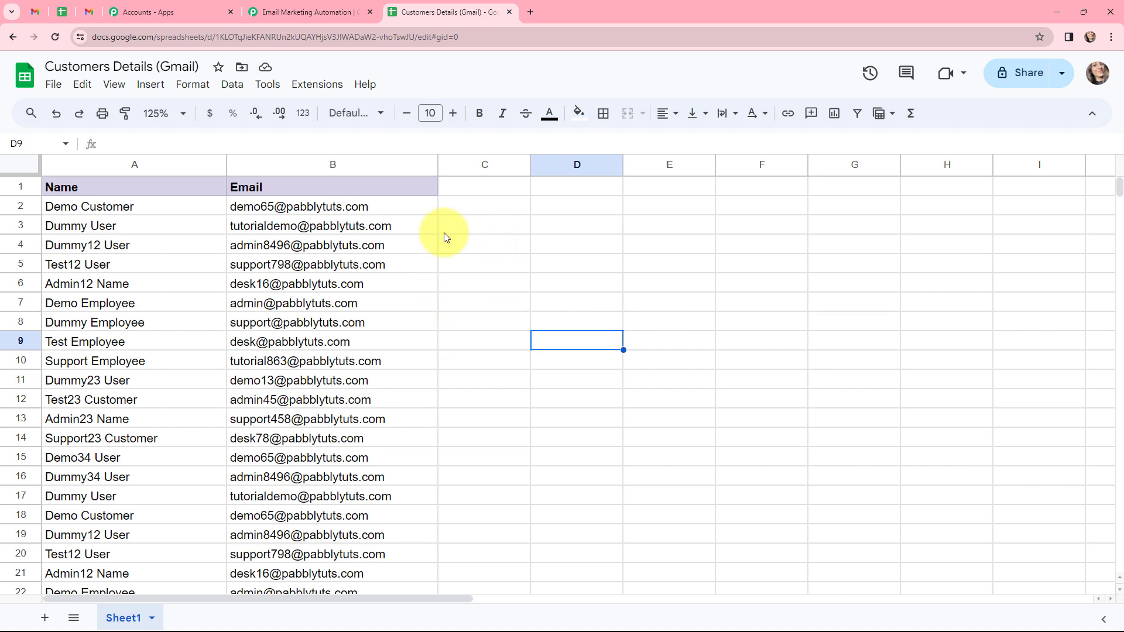
pyautogui.click(89, 11)
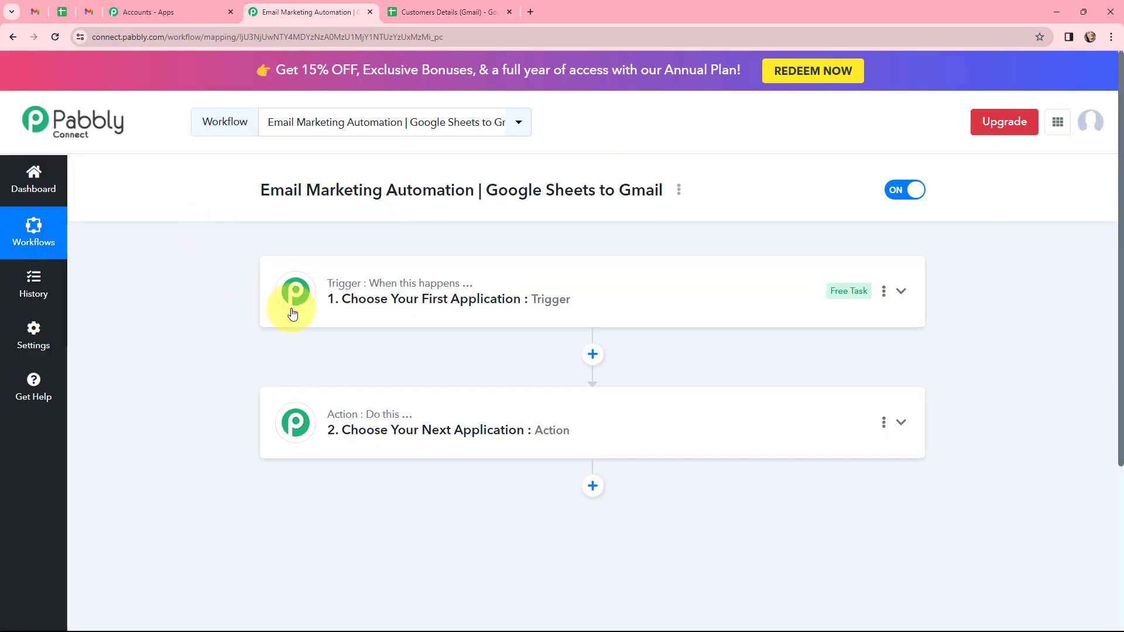
pyautogui.click(360, 295)
pyautogui.click(365, 377)
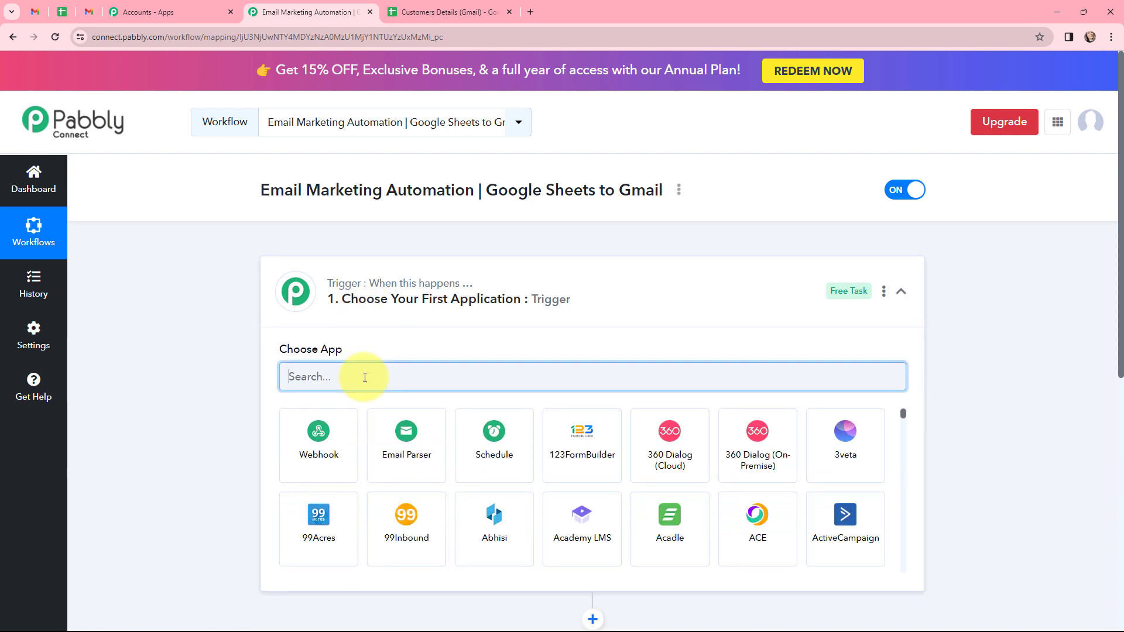
pyautogui.write('goog')
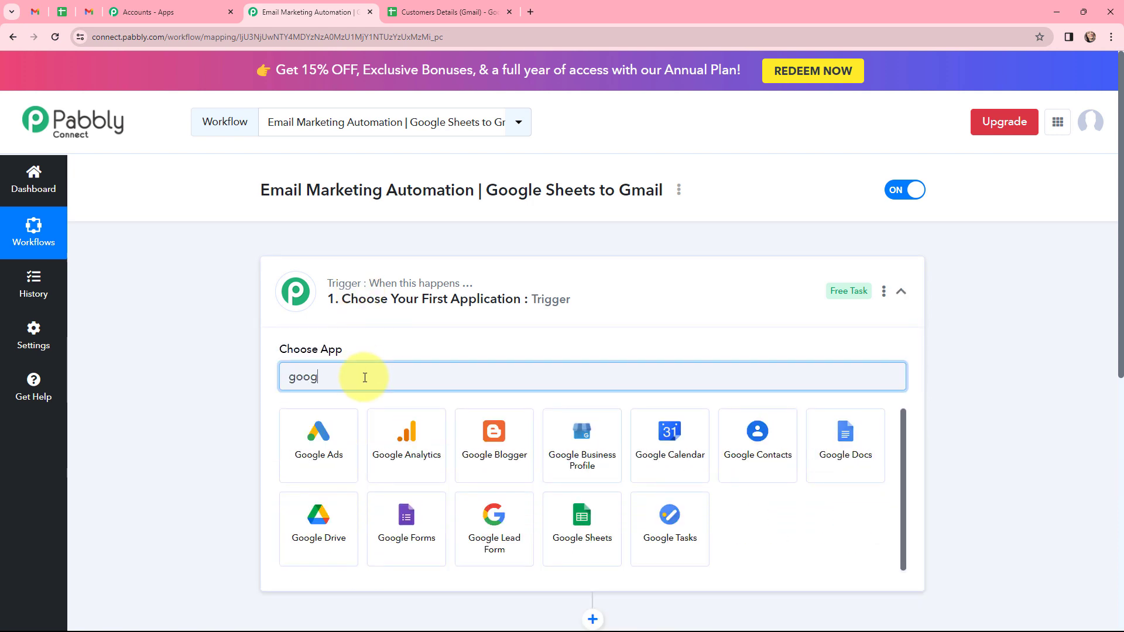
pyautogui.write('le')
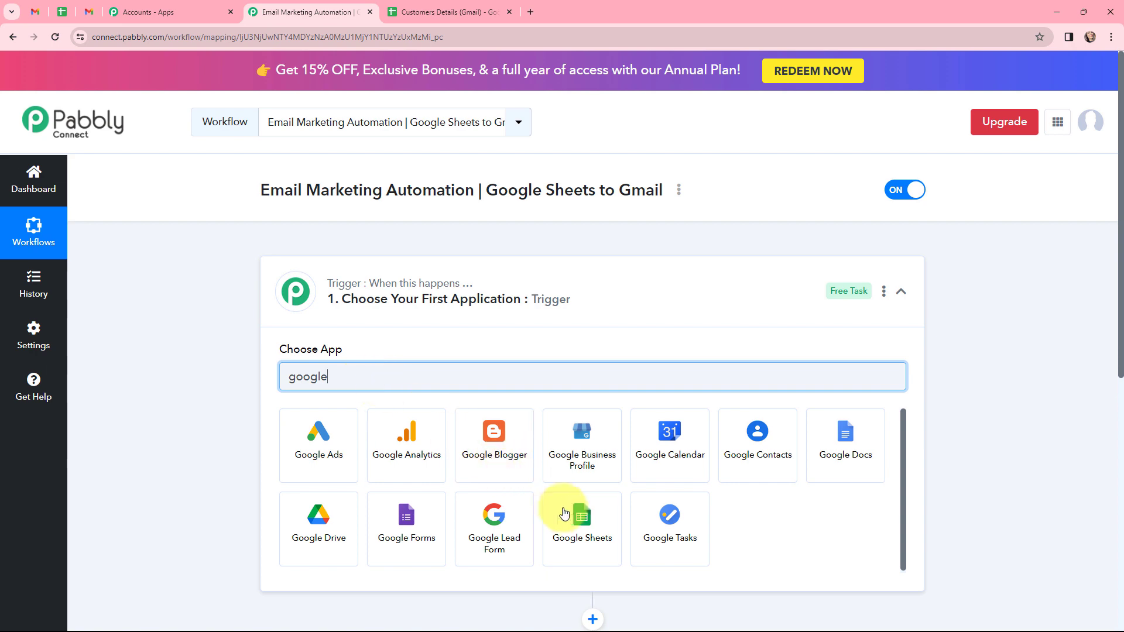
pyautogui.click(572, 520)
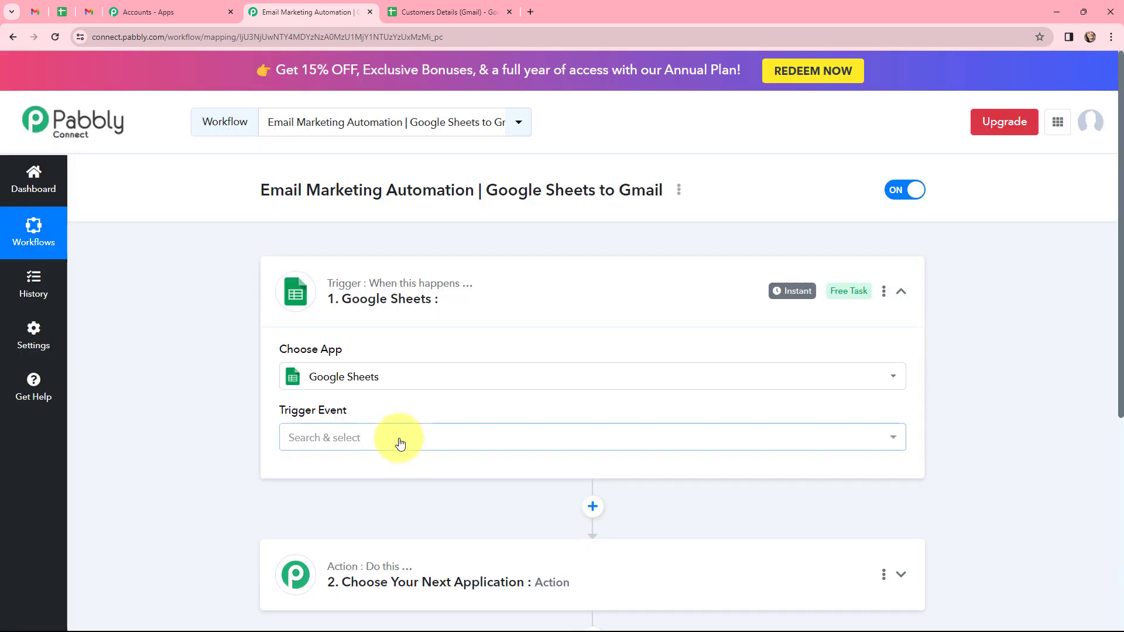
pyautogui.click(400, 443)
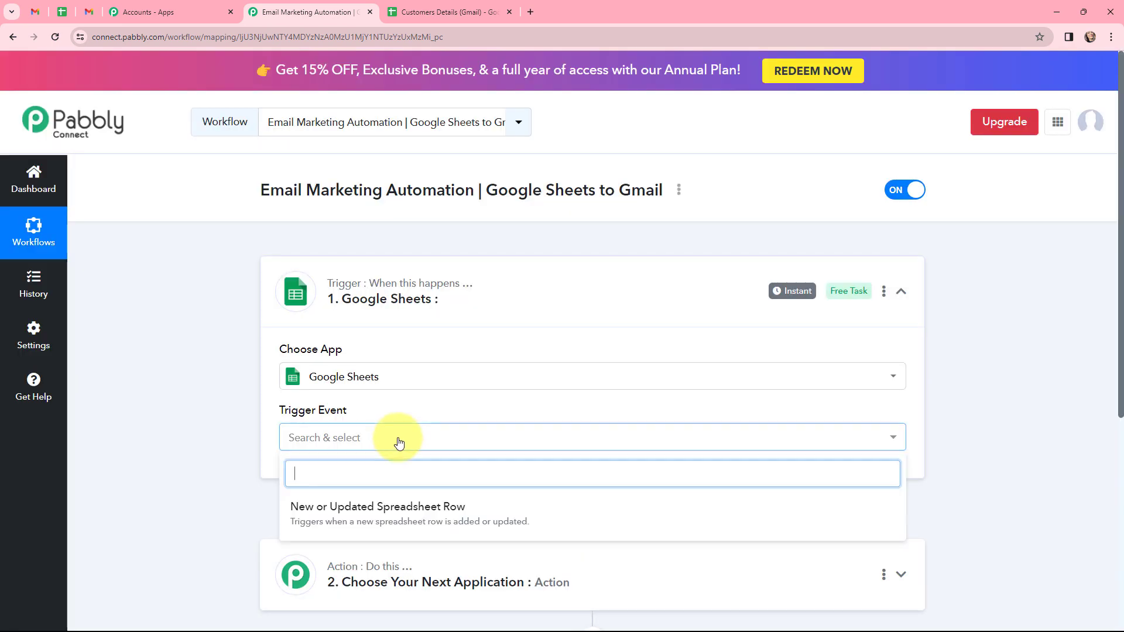
pyautogui.click(374, 513)
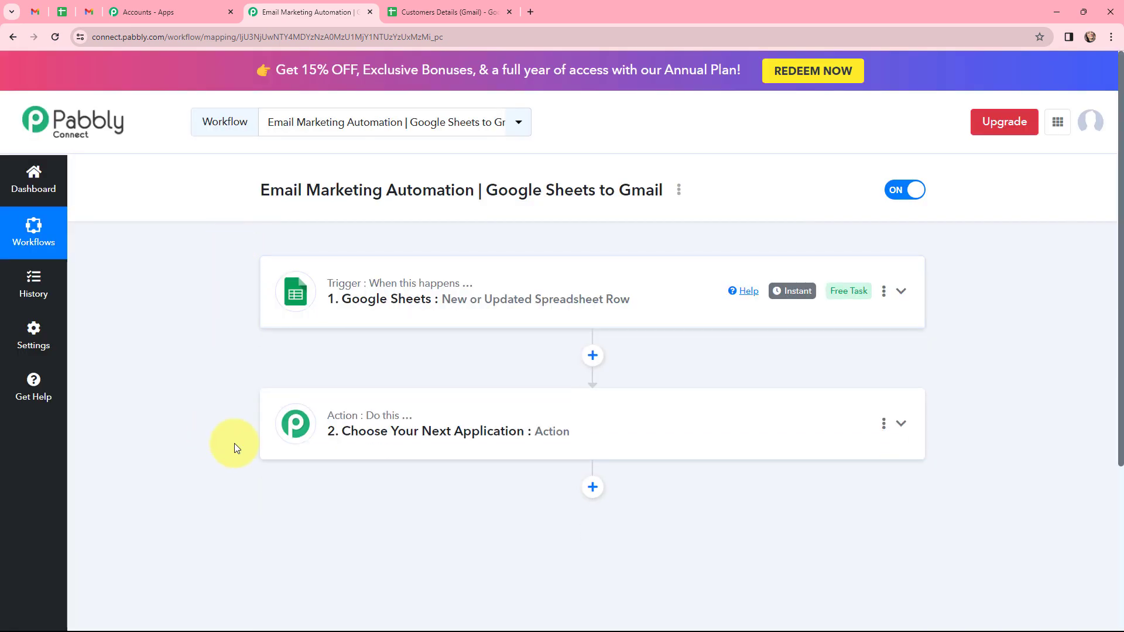
# Set the workflow action to Gmail with the event Send Email, and collapse the action card
pyautogui.click(297, 426)
pyautogui.click(366, 302)
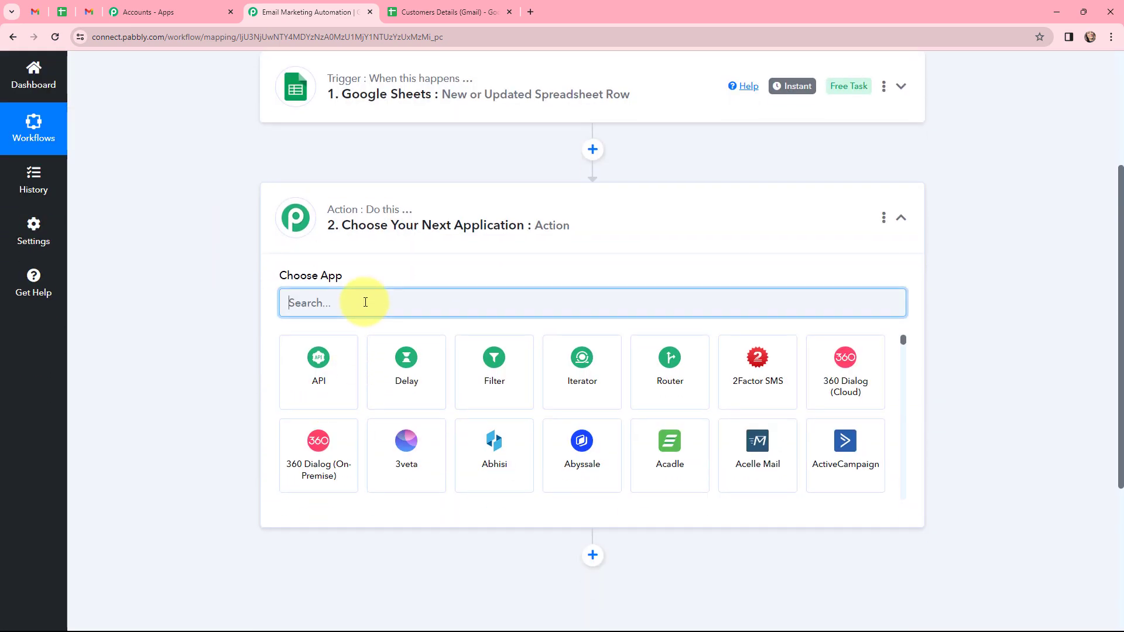
pyautogui.write('gmai')
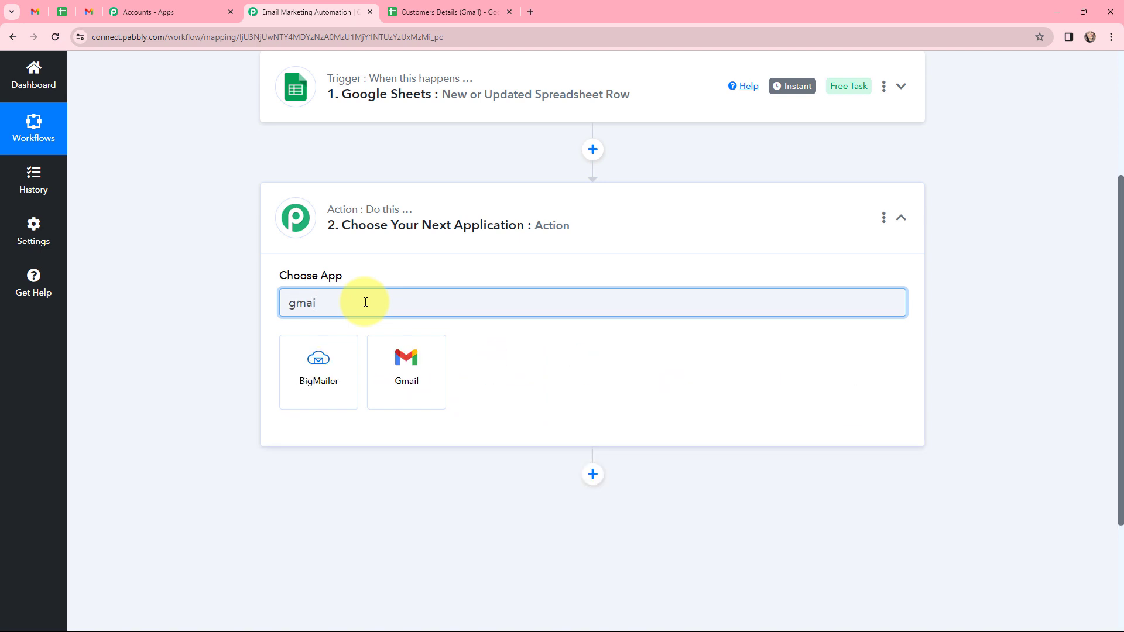
pyautogui.click(404, 357)
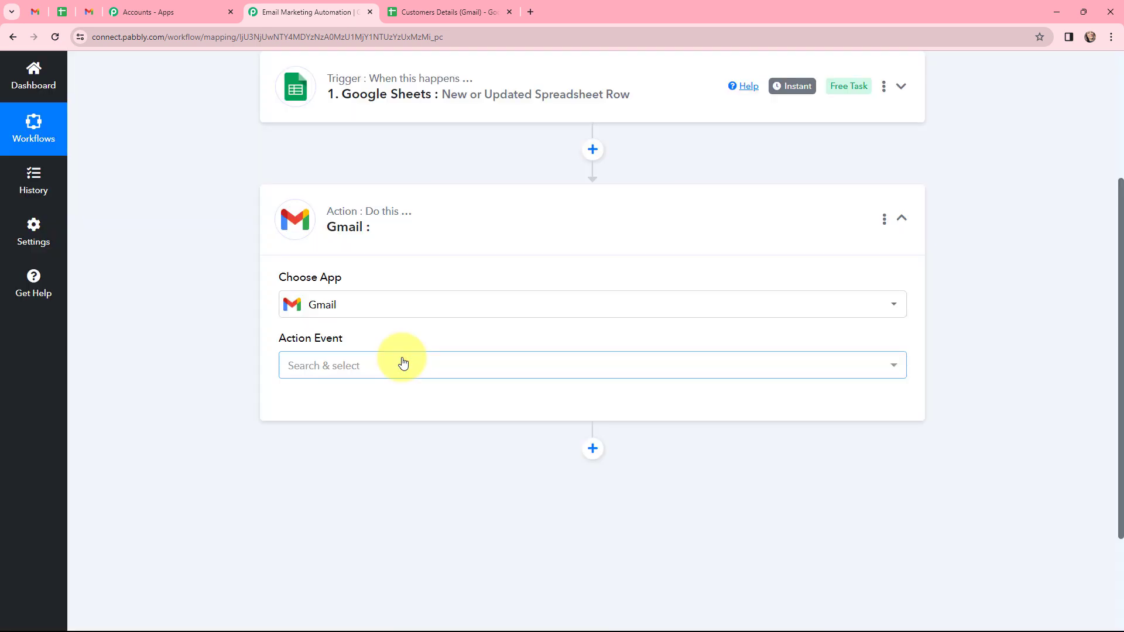
pyautogui.click(403, 364)
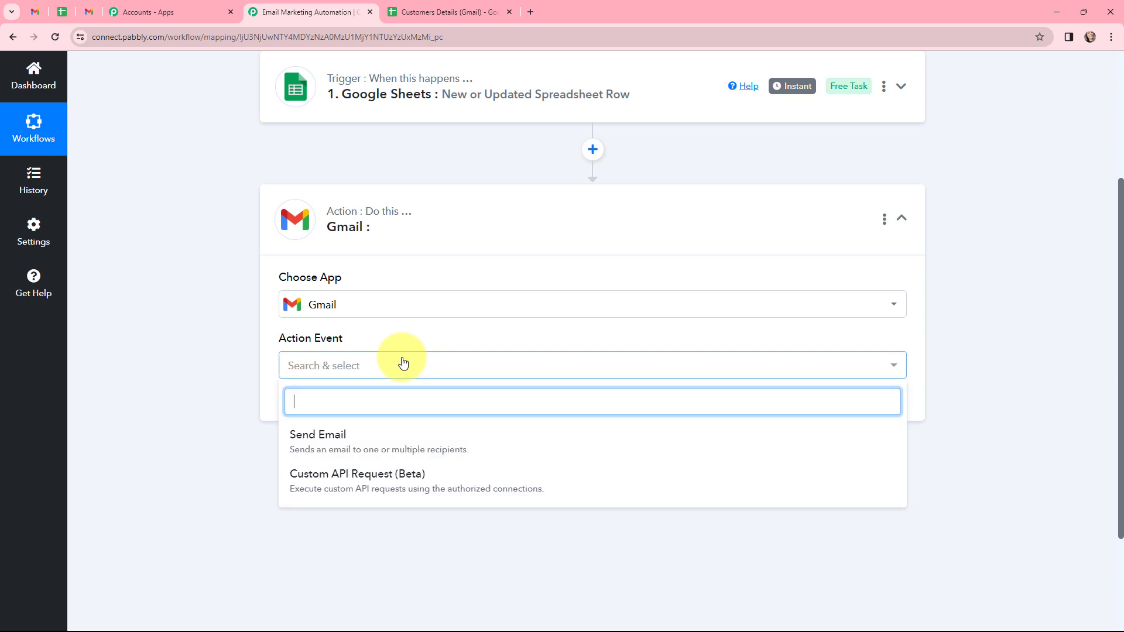
pyautogui.click(397, 444)
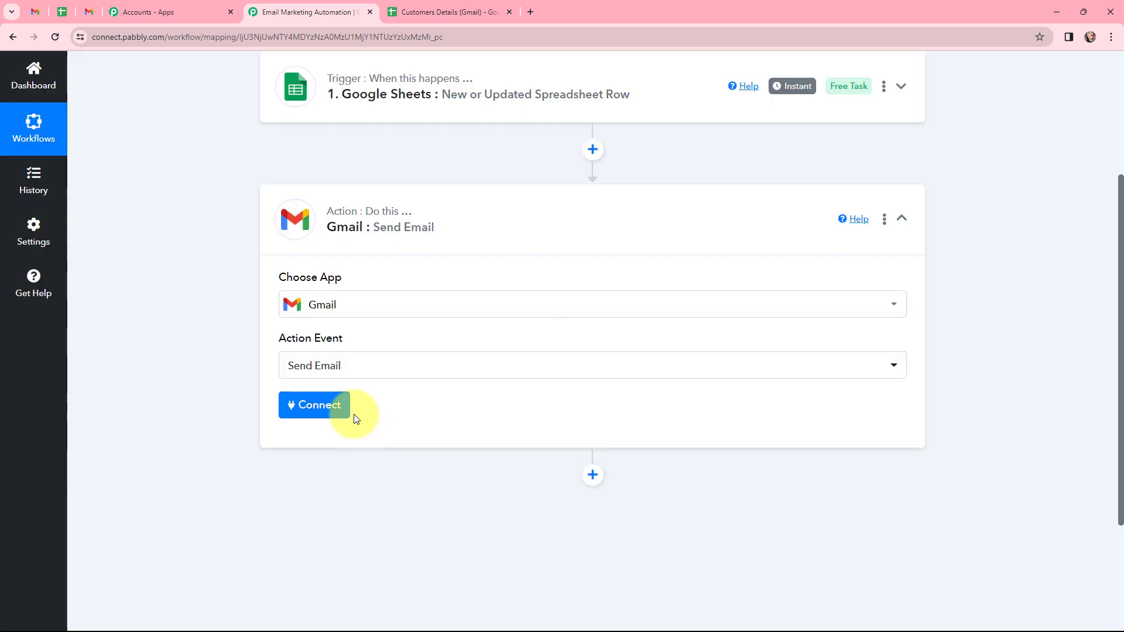
pyautogui.click(296, 218)
pyautogui.scroll(4, 237, 263)
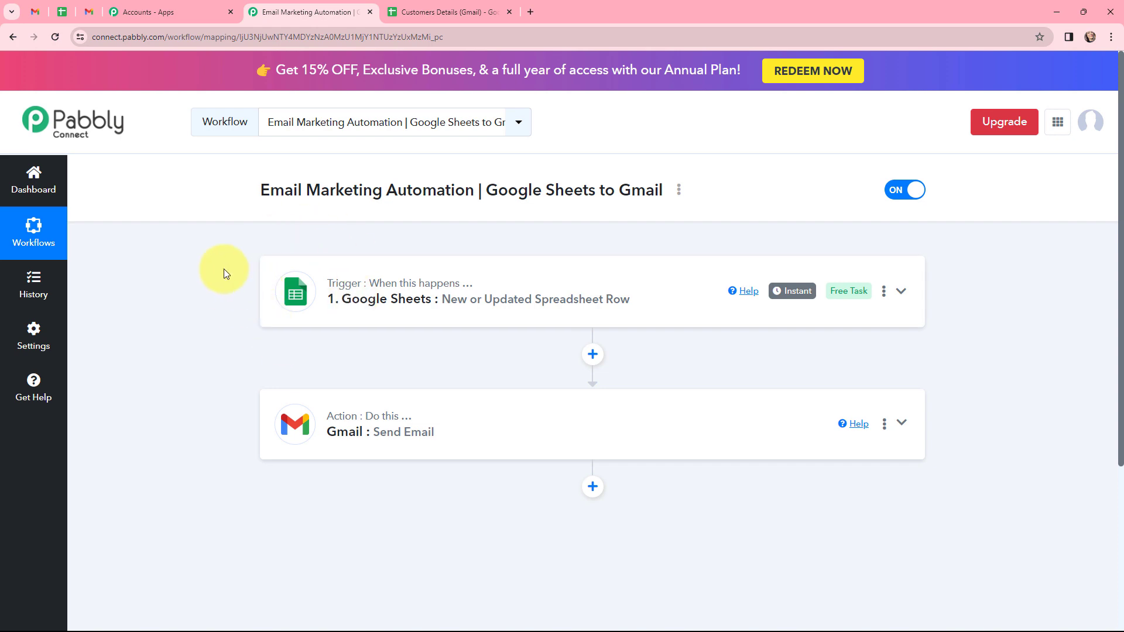
# Review the webhook setup instructions in the Google Sheets trigger and copy its webhook URL
pyautogui.hotkey('ctrl', 'Tab')
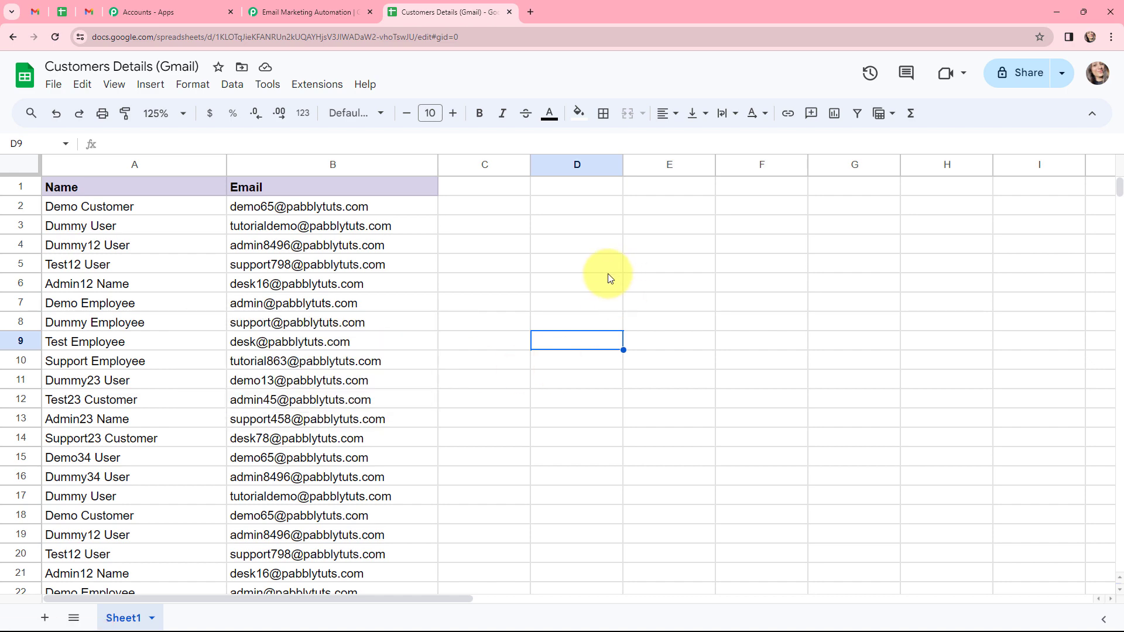
pyautogui.click(310, 11)
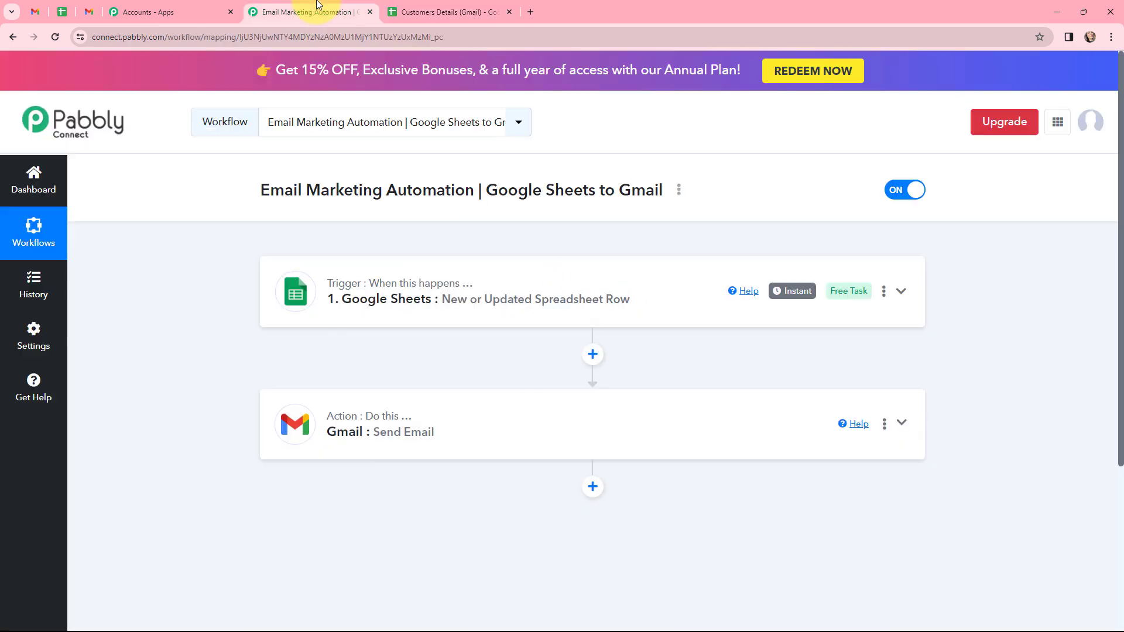
pyautogui.click(355, 290)
pyautogui.scroll(-5, 229, 266)
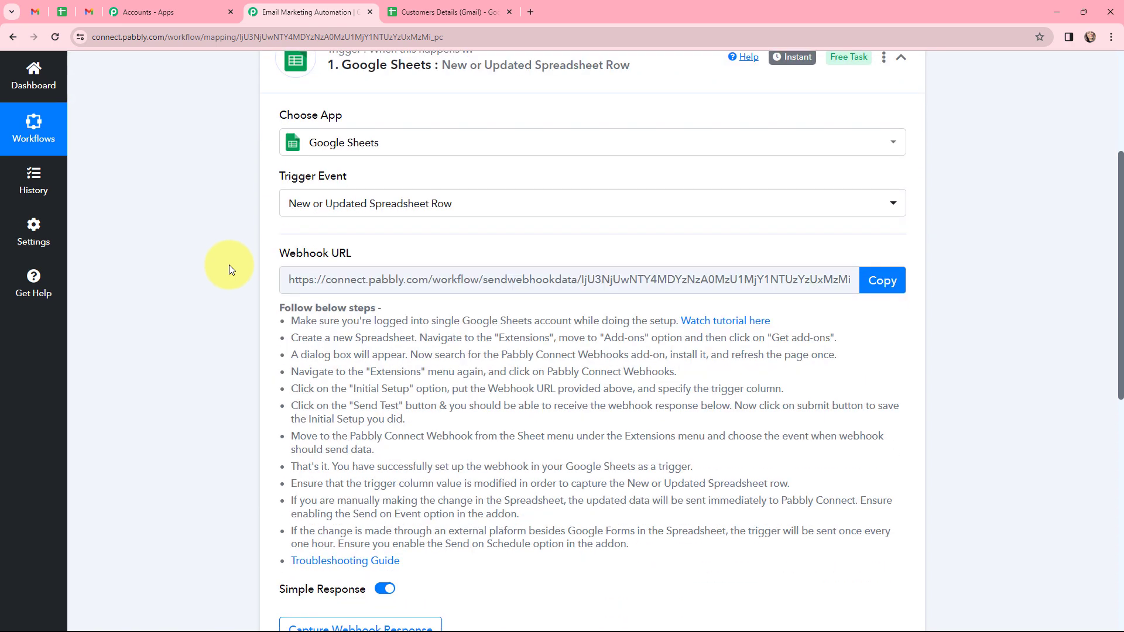
pyautogui.scroll(-2, 230, 264)
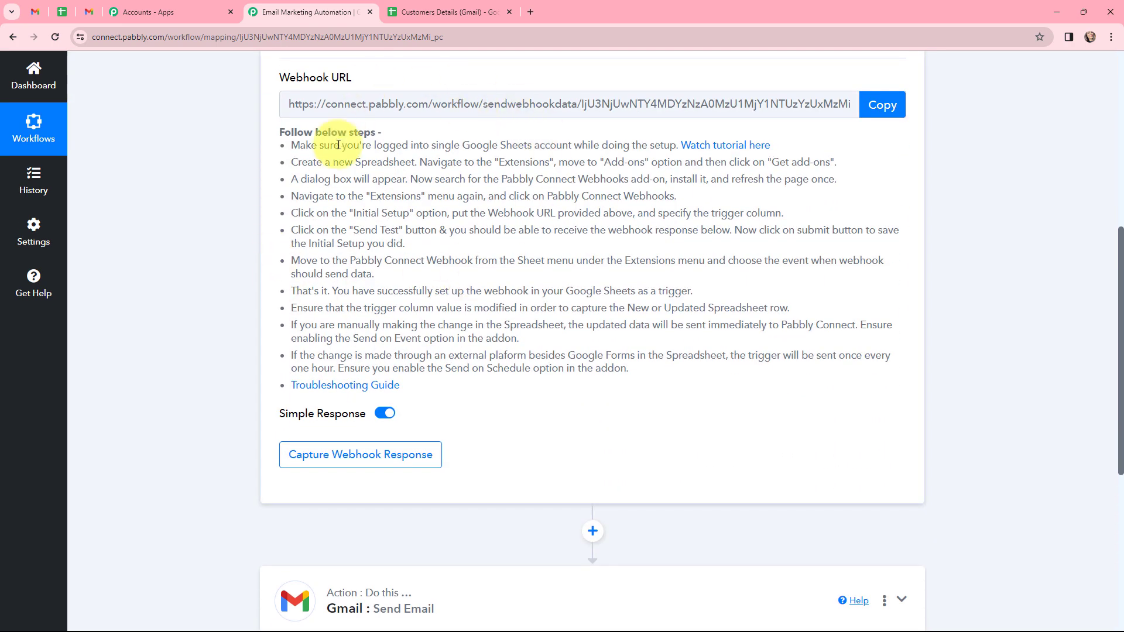
pyautogui.moveTo(275, 130); pyautogui.dragTo(461, 404)
pyautogui.click(377, 398)
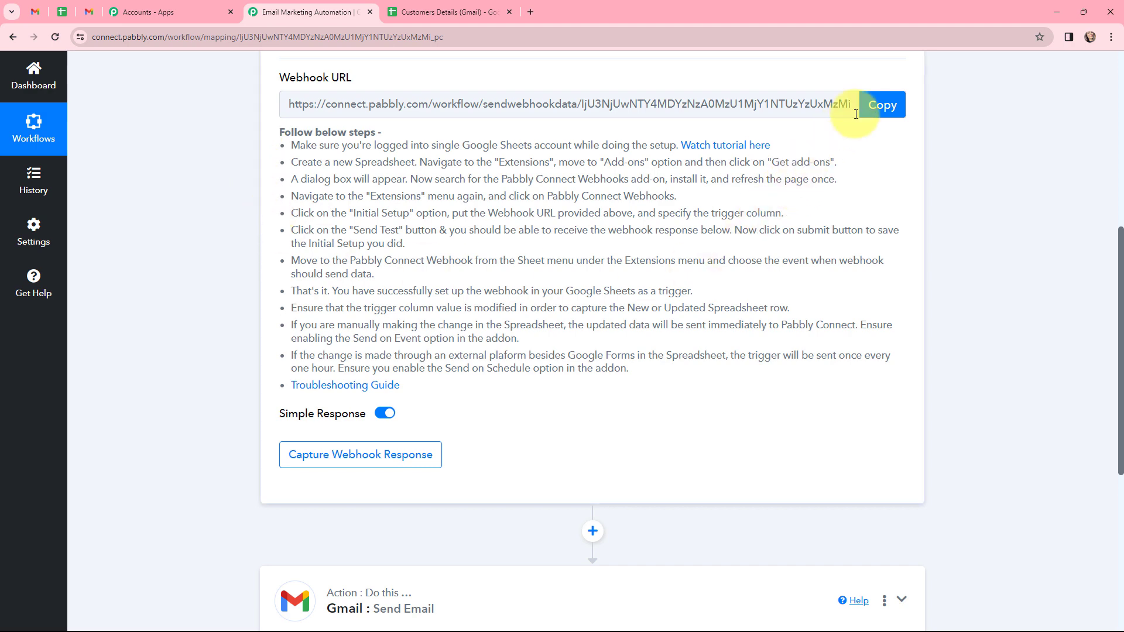
pyautogui.click(876, 106)
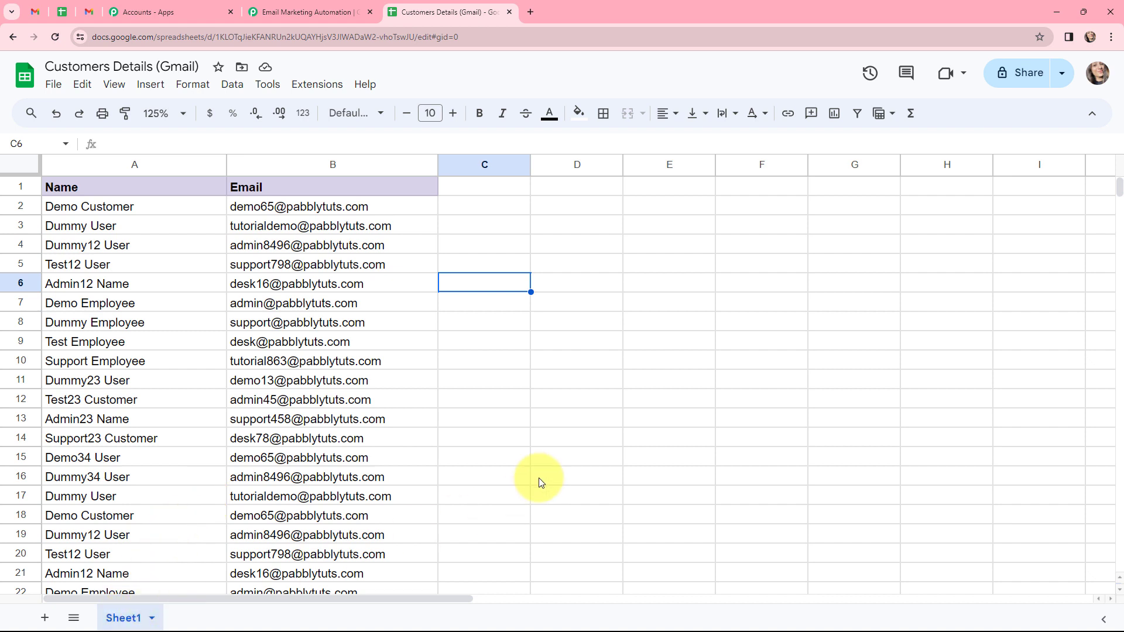
# Look up the Pabbly Connect Webhooks add-on in the Google Workspace Marketplace from the customer spreadsheet, and close the marketplace
pyautogui.click(563, 304)
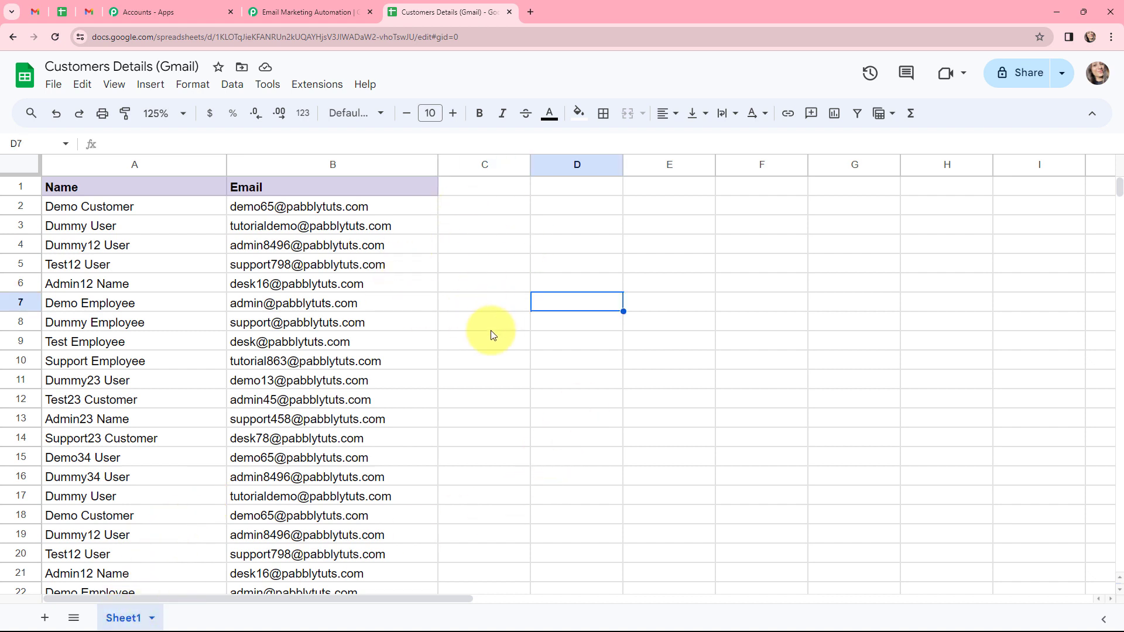
pyautogui.click(319, 86)
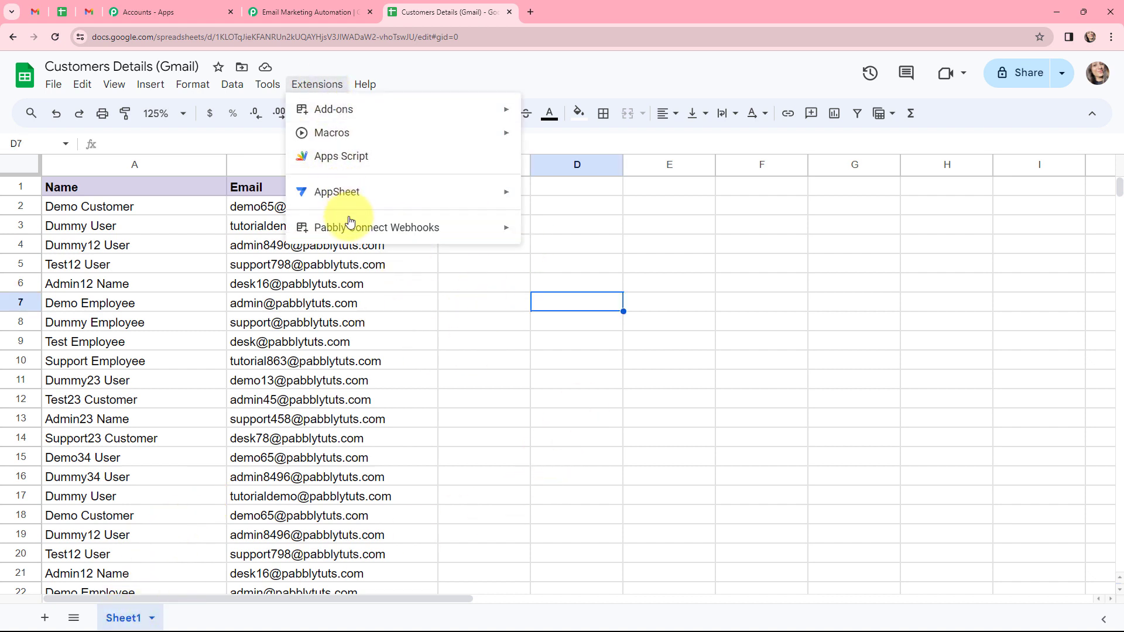
pyautogui.moveTo(390, 227)
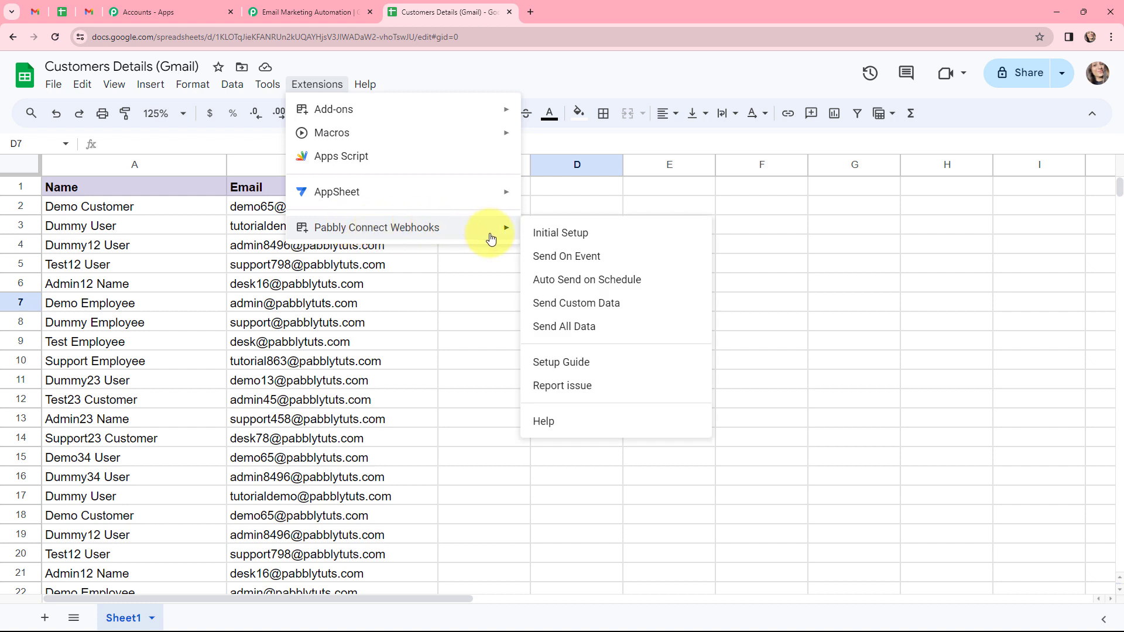
pyautogui.click(535, 113)
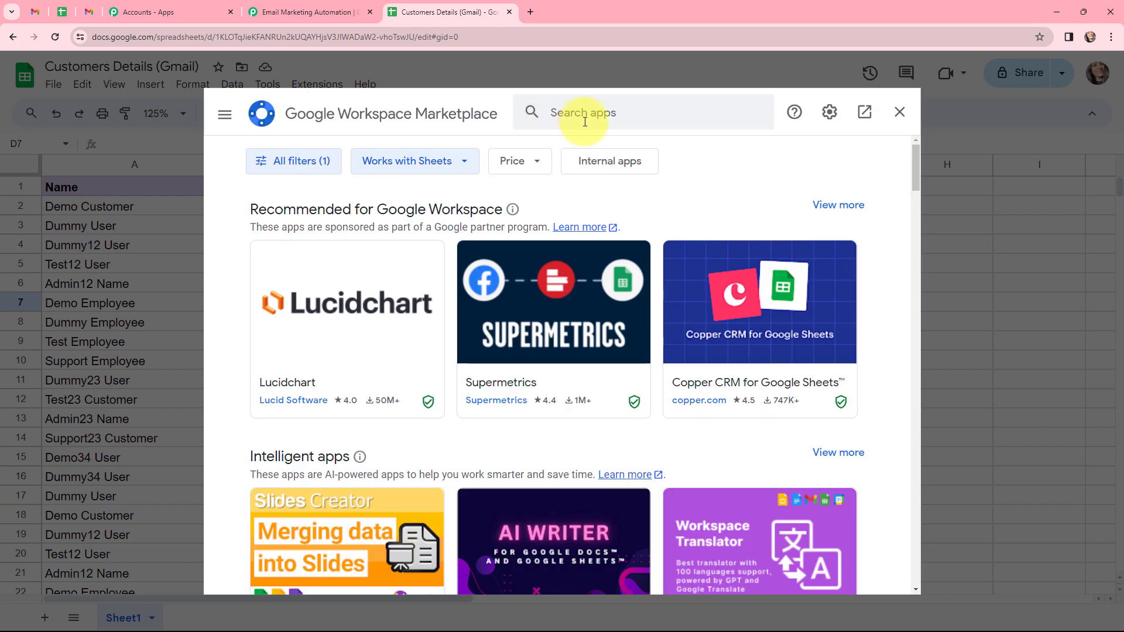
pyautogui.click(591, 112)
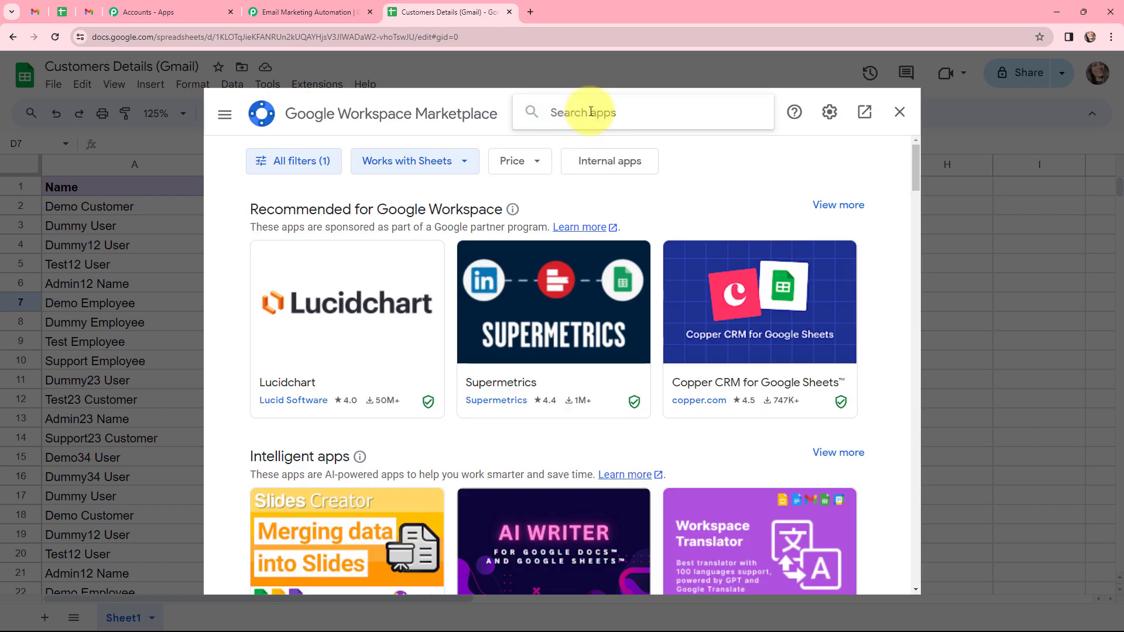
pyautogui.write('pabbly')
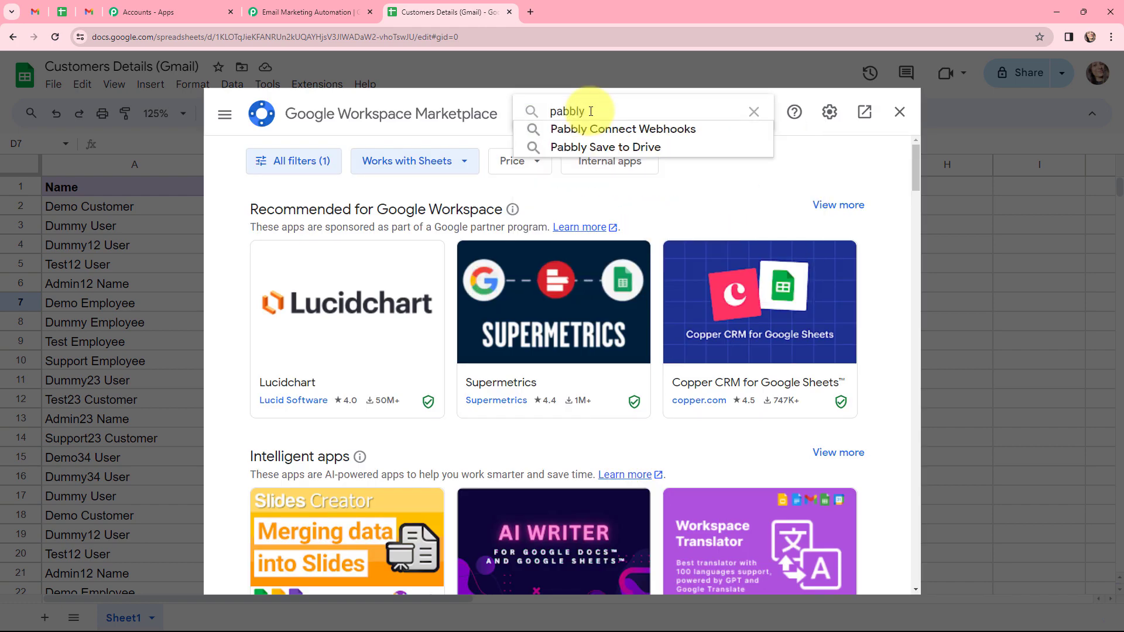
pyautogui.click(599, 124)
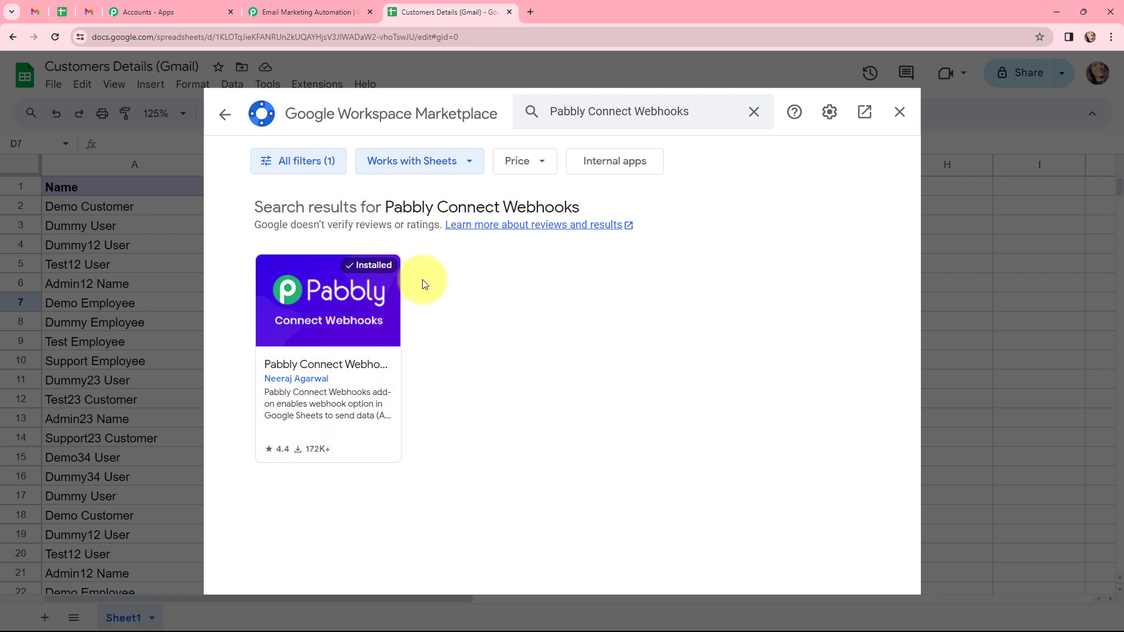
pyautogui.click(899, 111)
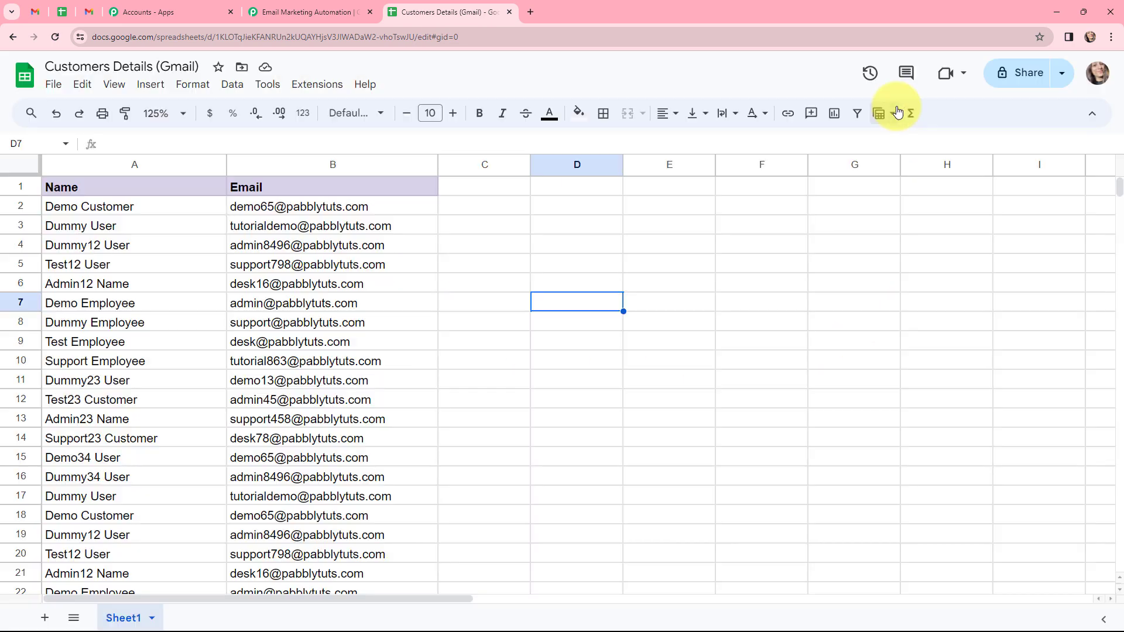
# Open the Initial Setup of Pabbly Connect Webhooks for Sheet1 and paste the copied webhook URL
pyautogui.click(326, 92)
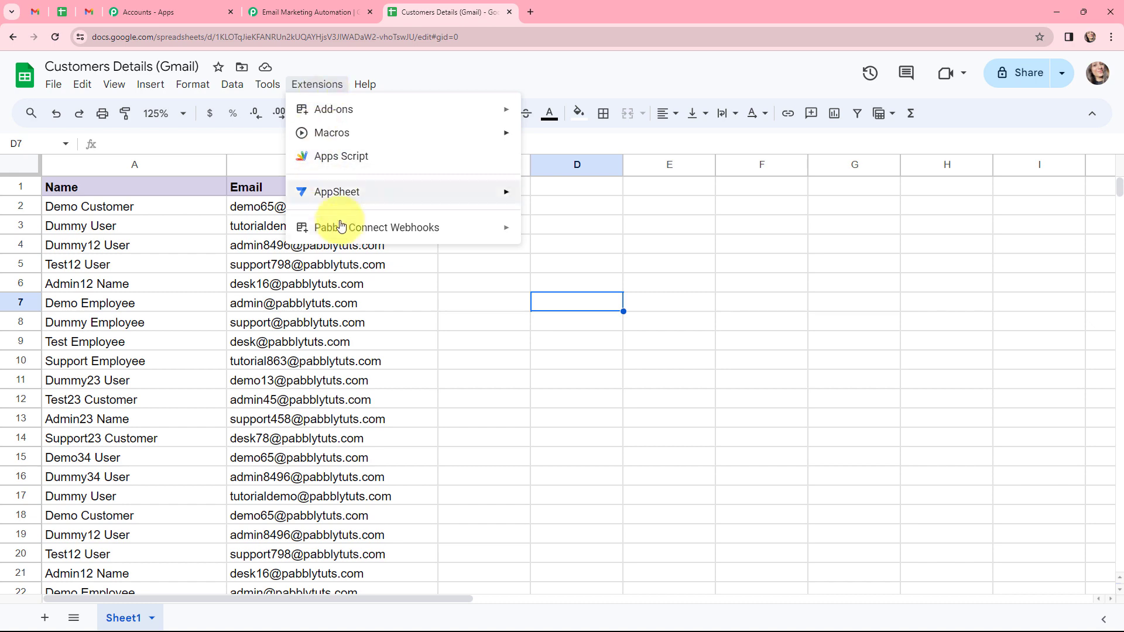
pyautogui.moveTo(402, 228)
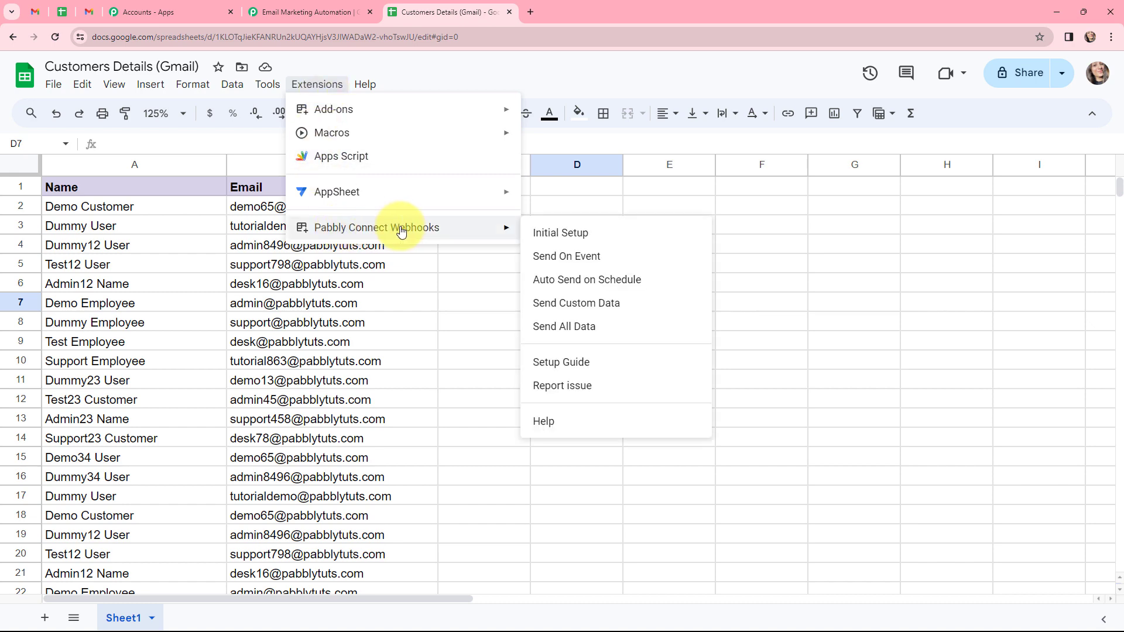
pyautogui.click(606, 237)
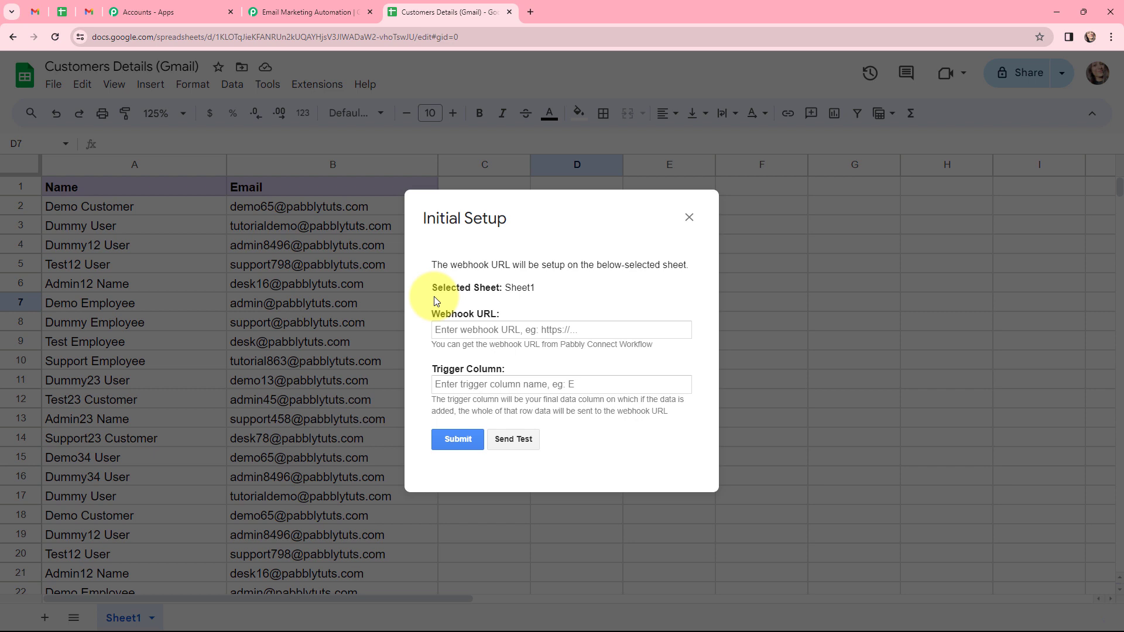
pyautogui.click(445, 331)
pyautogui.hotkey('ctrl', 'v')
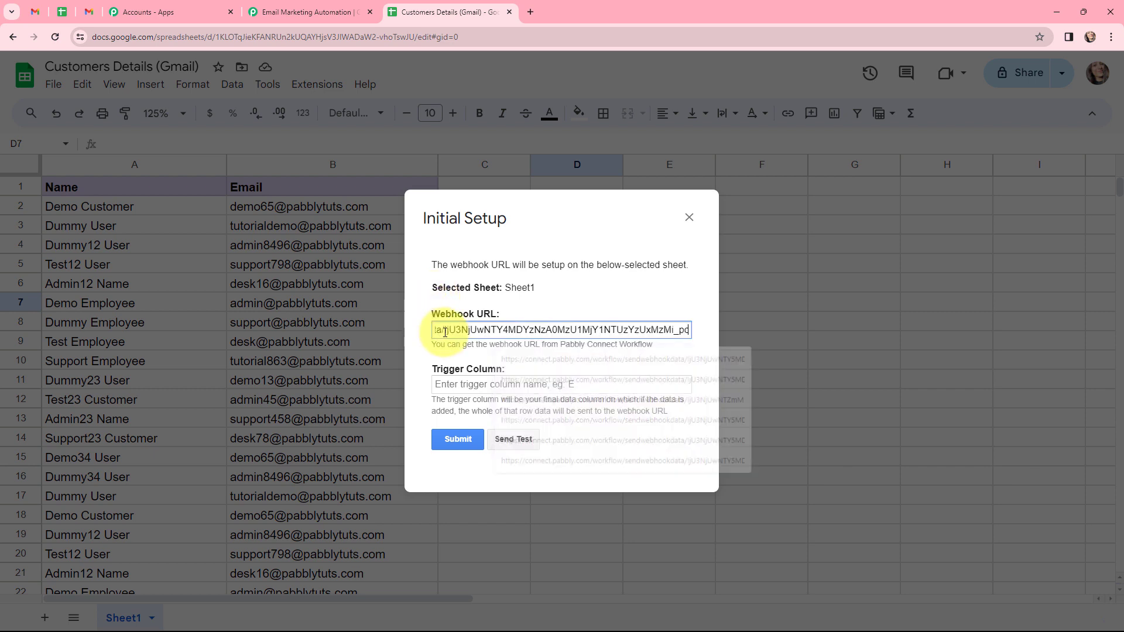
pyautogui.click(465, 285)
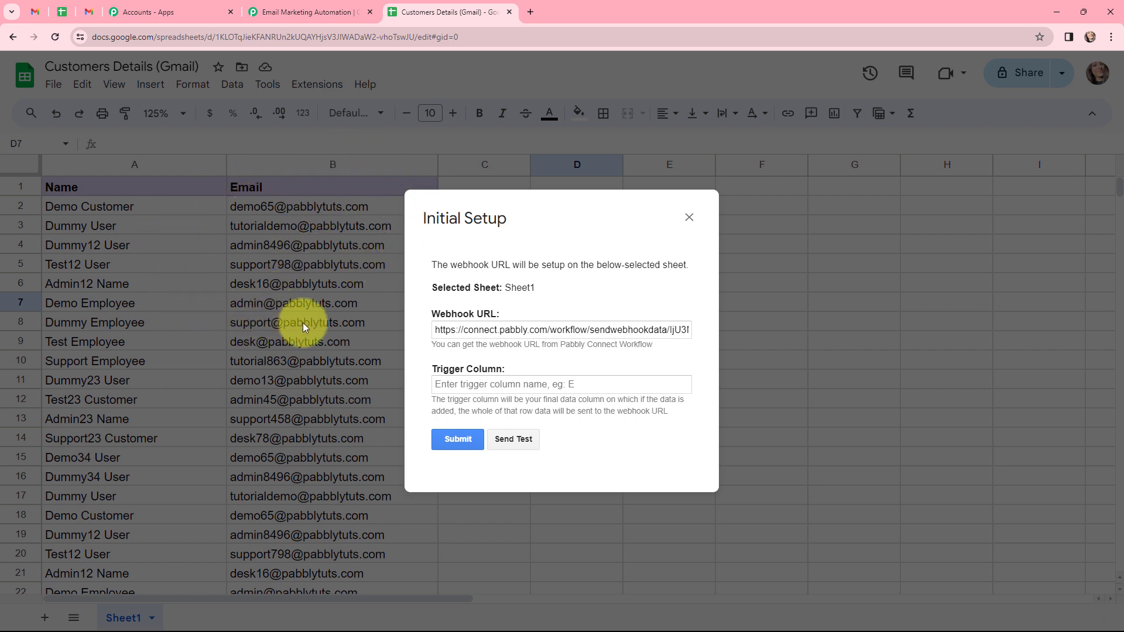
# Set the trigger column to b, submit the initial setup, and send test data to the webhook
pyautogui.click(487, 388)
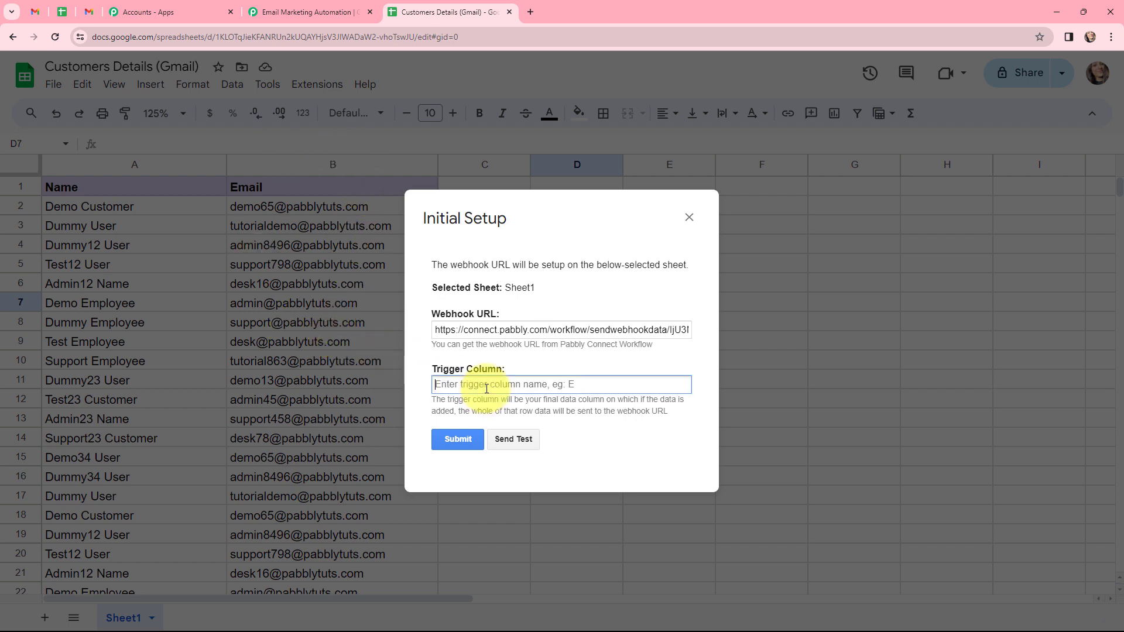
pyautogui.write('b')
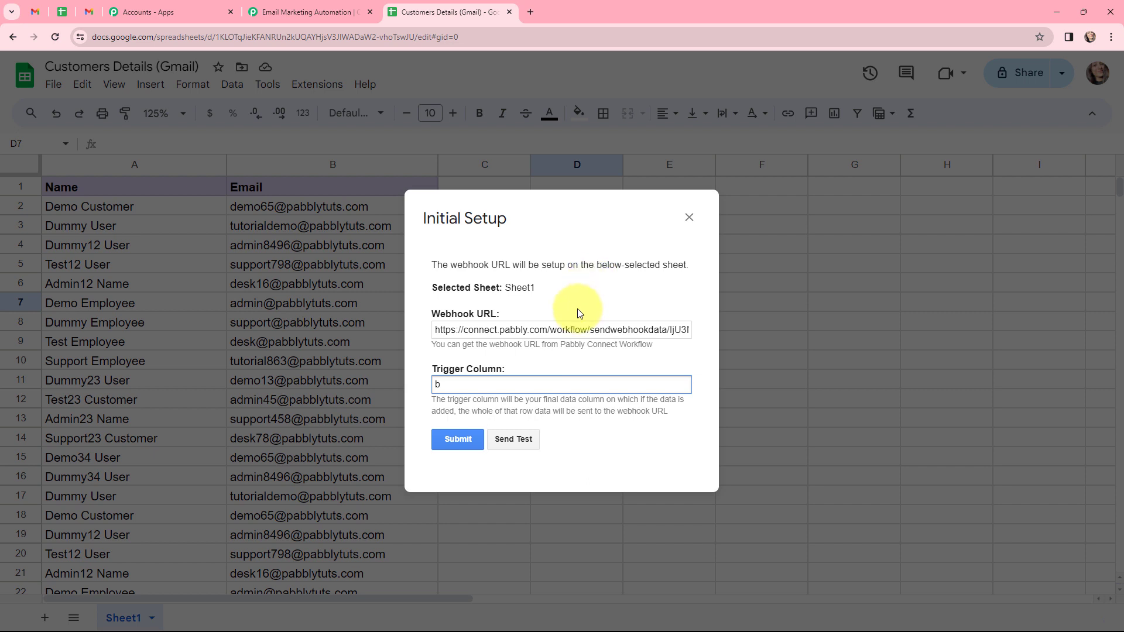
pyautogui.click(458, 440)
pyautogui.moveTo(573, 450); pyautogui.dragTo(426, 453)
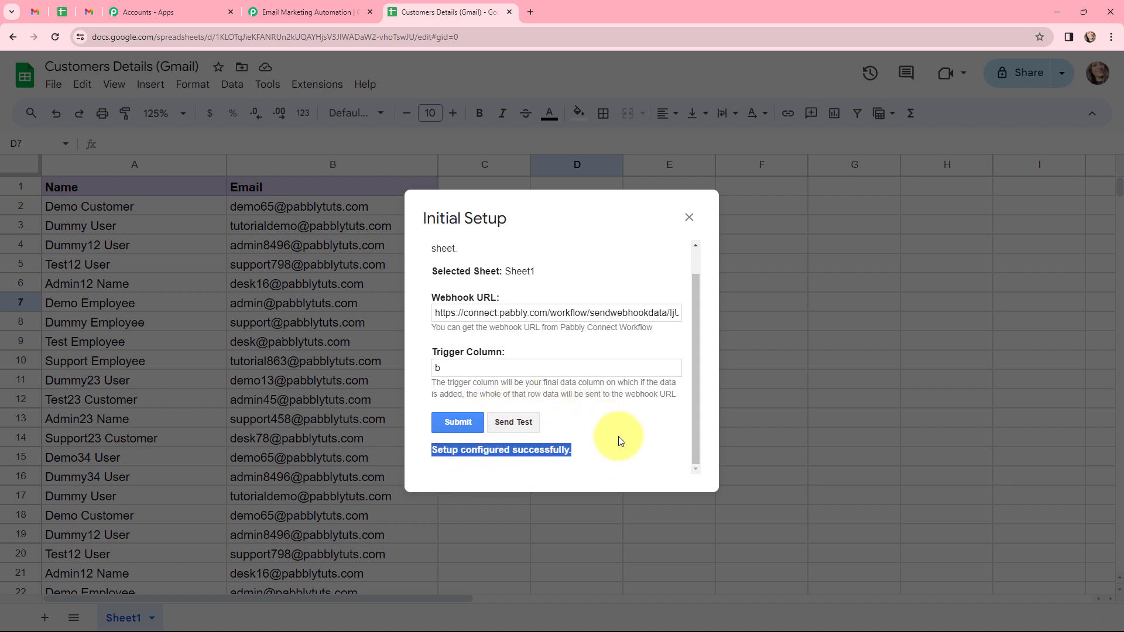
pyautogui.click(601, 452)
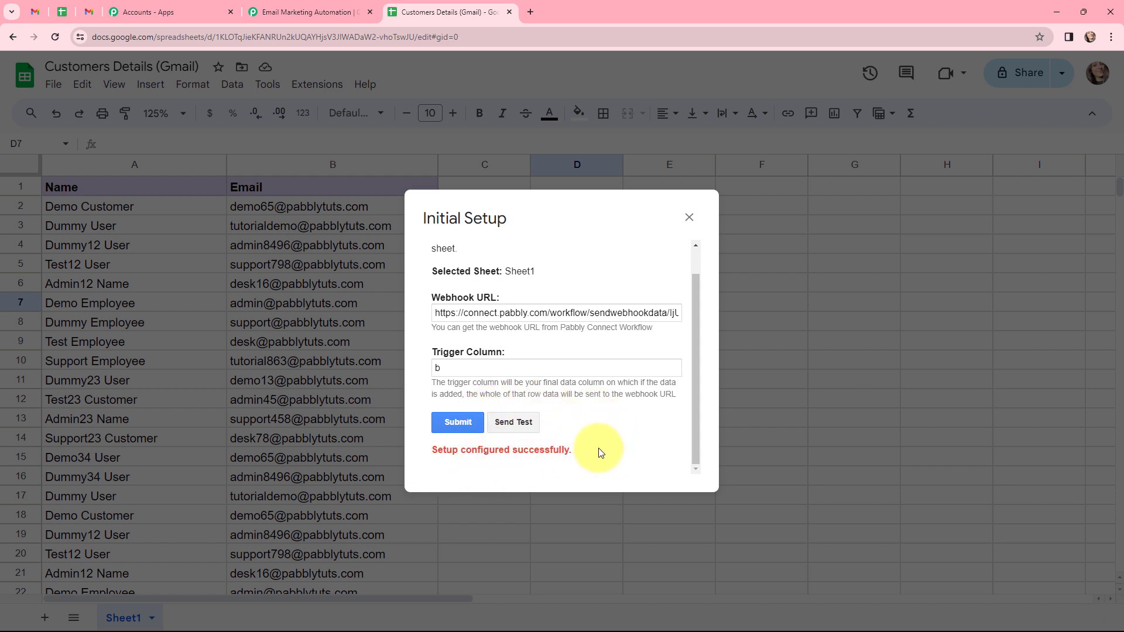
pyautogui.click(515, 420)
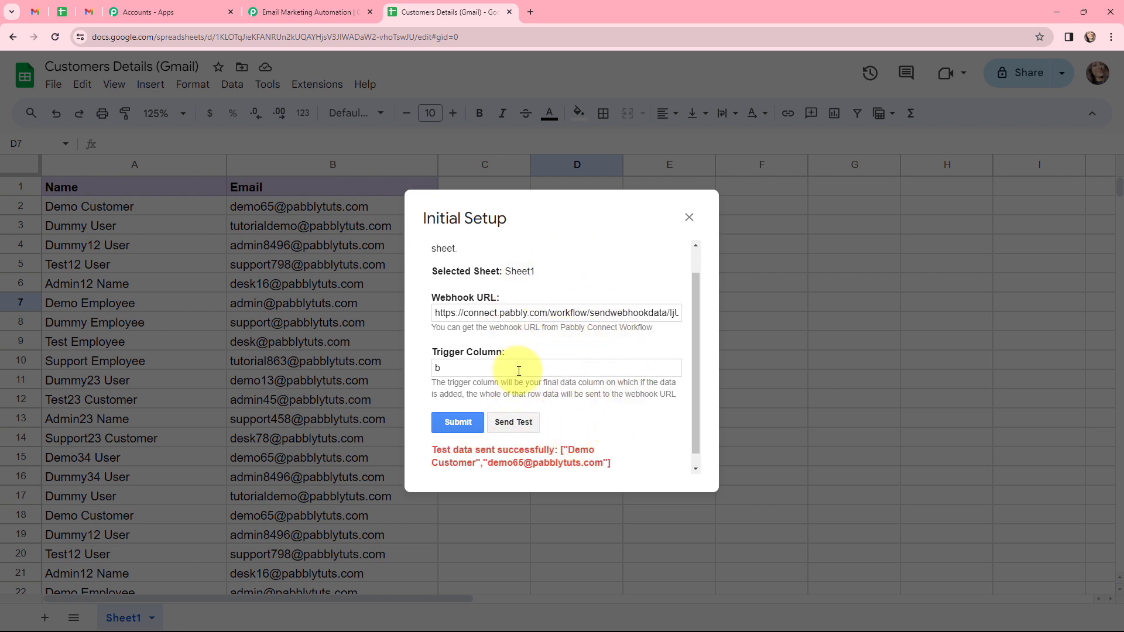
# Switch to the Pabbly Connect workflow and examine the labels and values in the Google Sheets trigger's received response
pyautogui.hotkey('ctrl', 'shift', 'Tab')
pyautogui.scroll(-4, 571, 229)
pyautogui.scroll(-1, 579, 246)
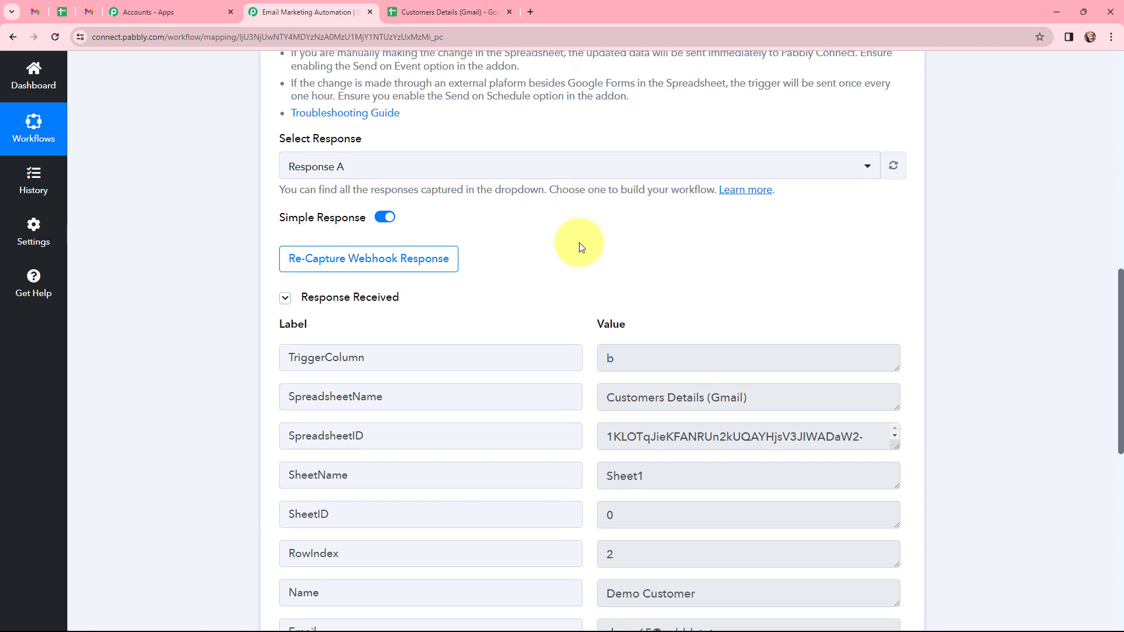
pyautogui.scroll(-1, 578, 243)
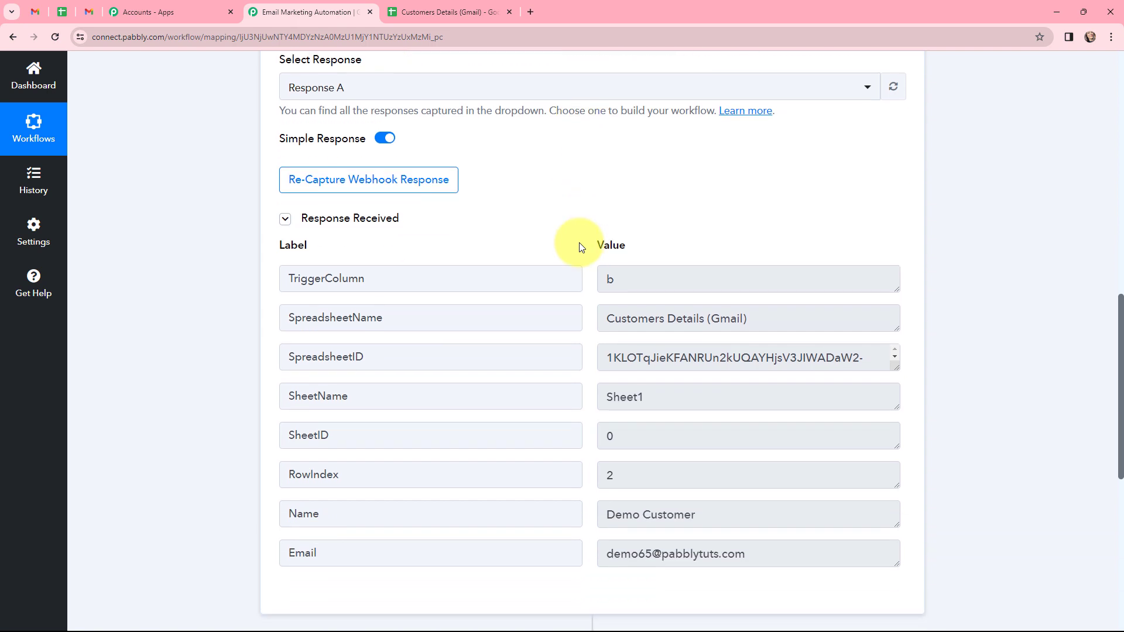
pyautogui.doubleClick(613, 279)
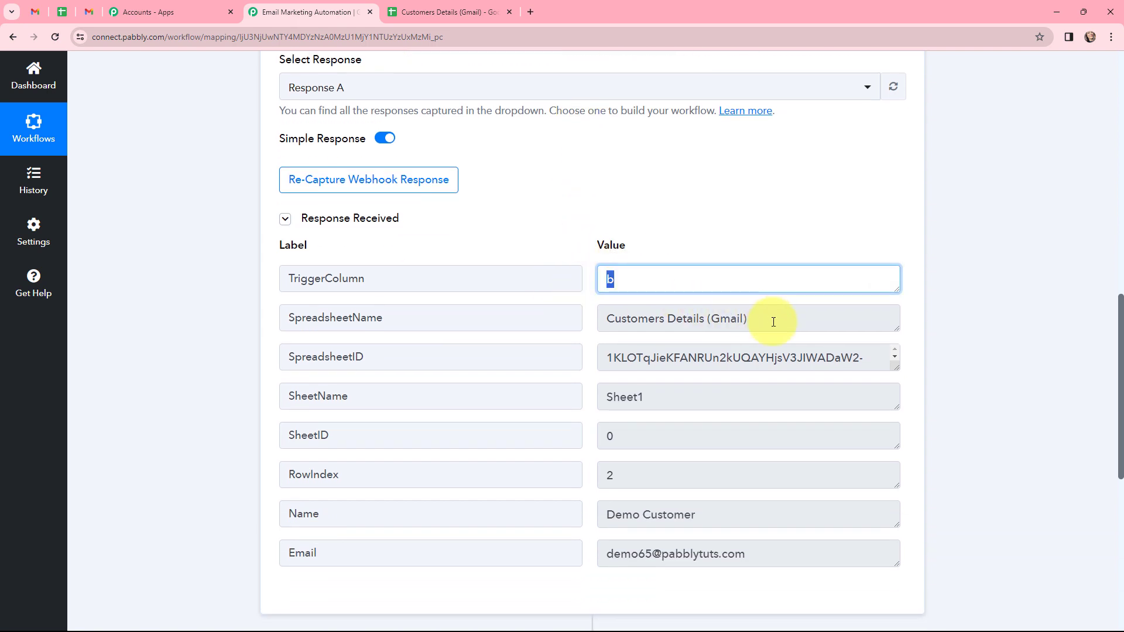
pyautogui.moveTo(772, 321); pyautogui.dragTo(607, 322)
pyautogui.moveTo(623, 358); pyautogui.dragTo(582, 402)
pyautogui.moveTo(615, 437); pyautogui.dragTo(590, 439)
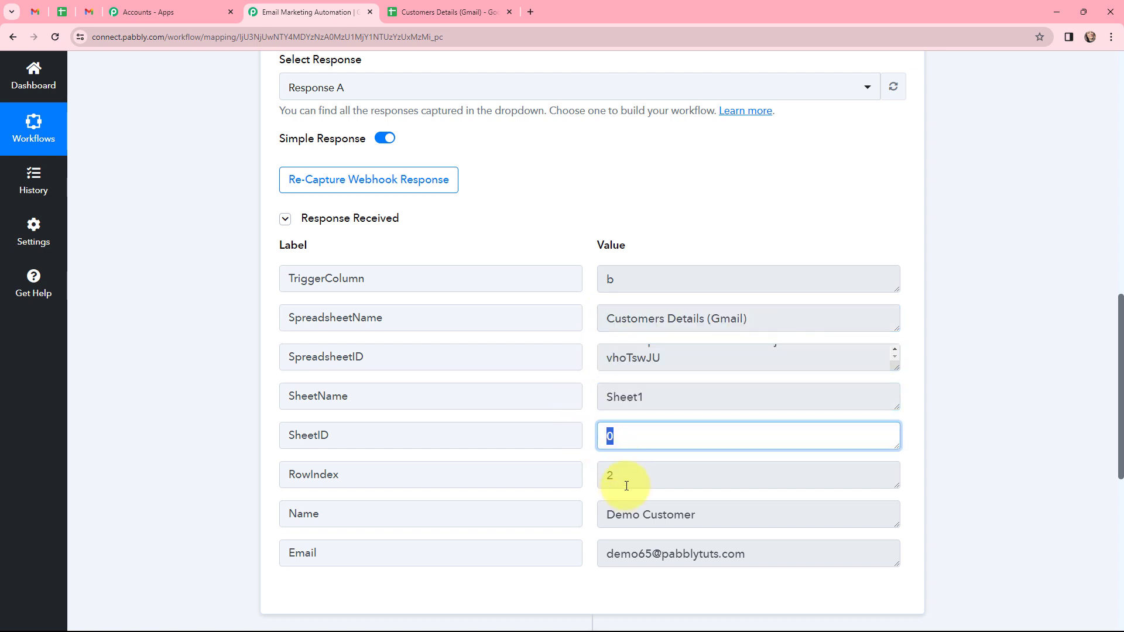
pyautogui.moveTo(632, 484); pyautogui.dragTo(607, 515)
pyautogui.moveTo(775, 554); pyautogui.dragTo(605, 555)
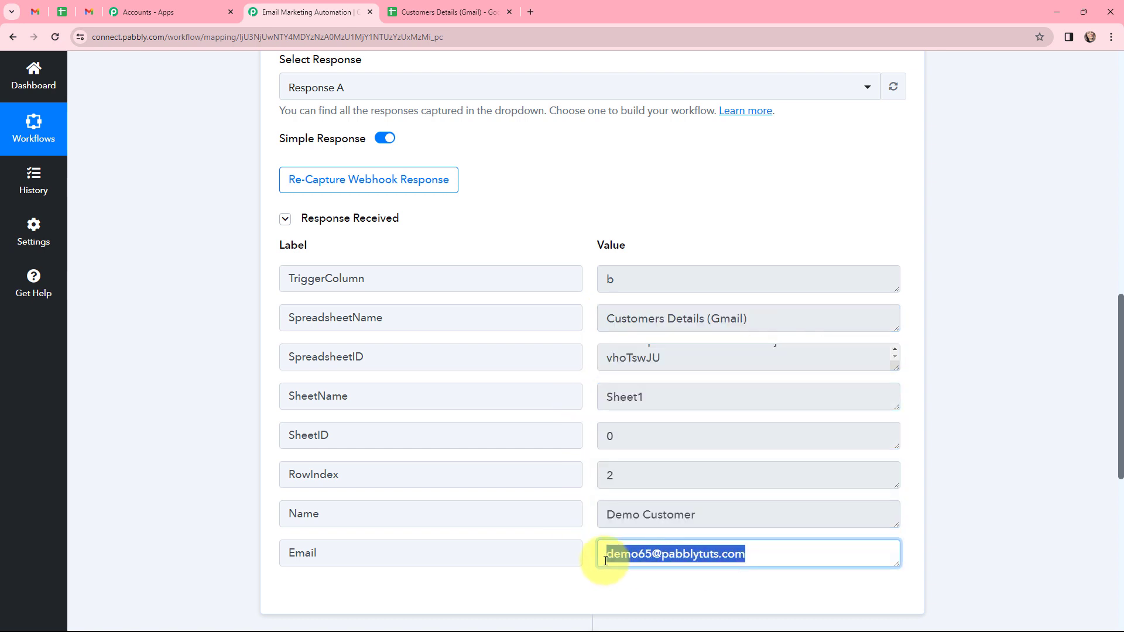
pyautogui.click(584, 493)
pyautogui.click(574, 508)
pyautogui.click(585, 453)
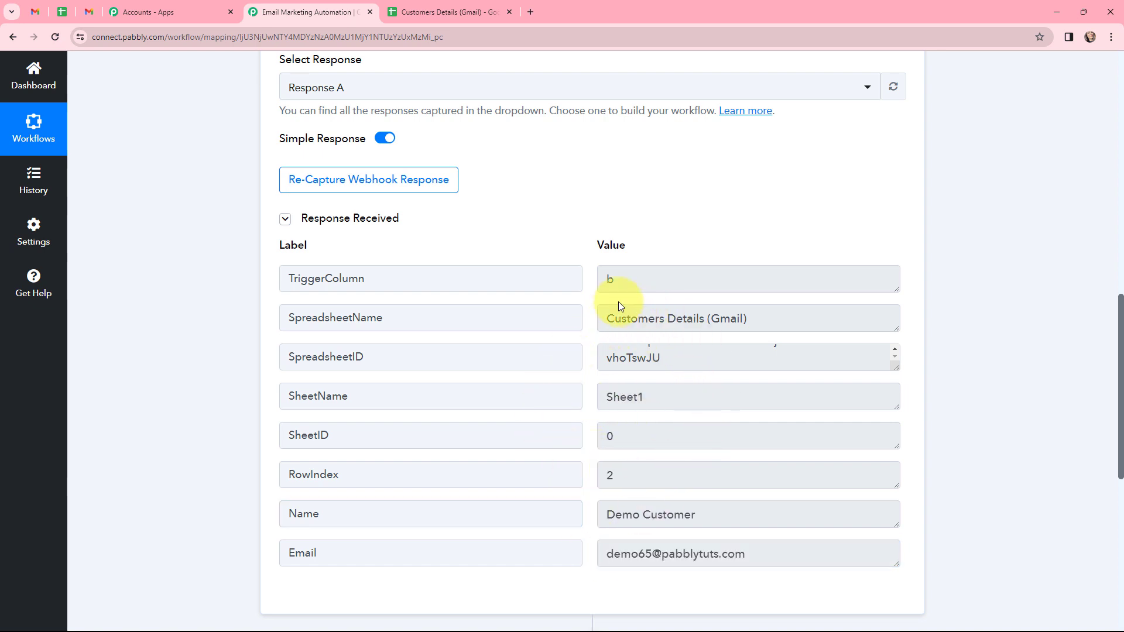
# Expand the Gmail Send Email action and add a new Gmail connection, allowing Pabbly Connect access to the account
pyautogui.scroll(-3, 584, 227)
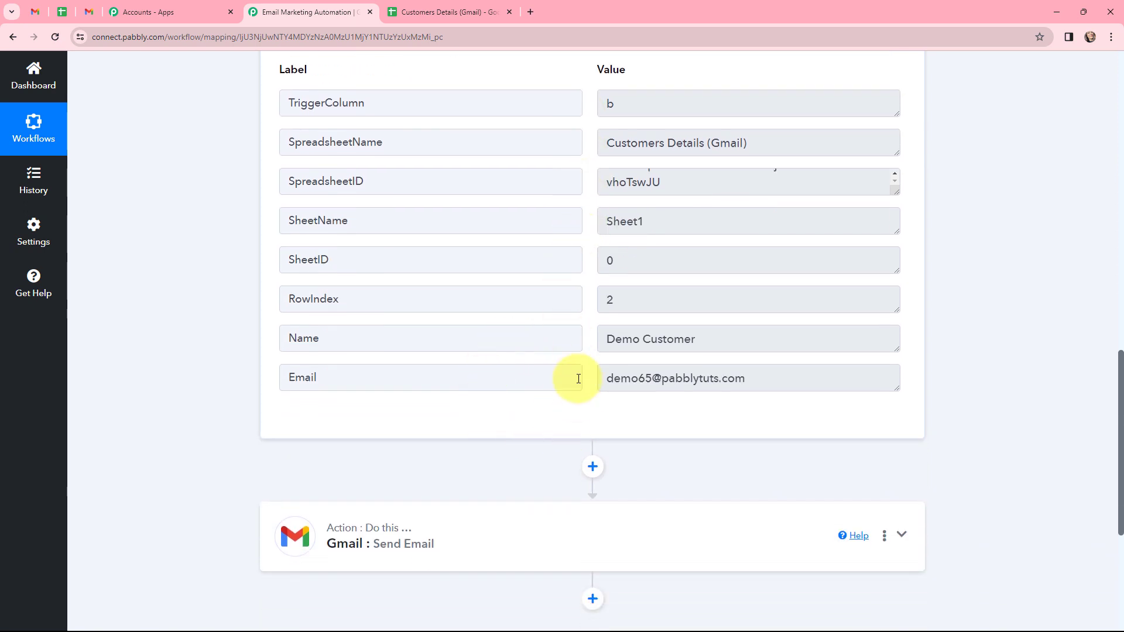
pyautogui.scroll(-1, 489, 424)
pyautogui.scroll(-3, 494, 422)
pyautogui.click(436, 301)
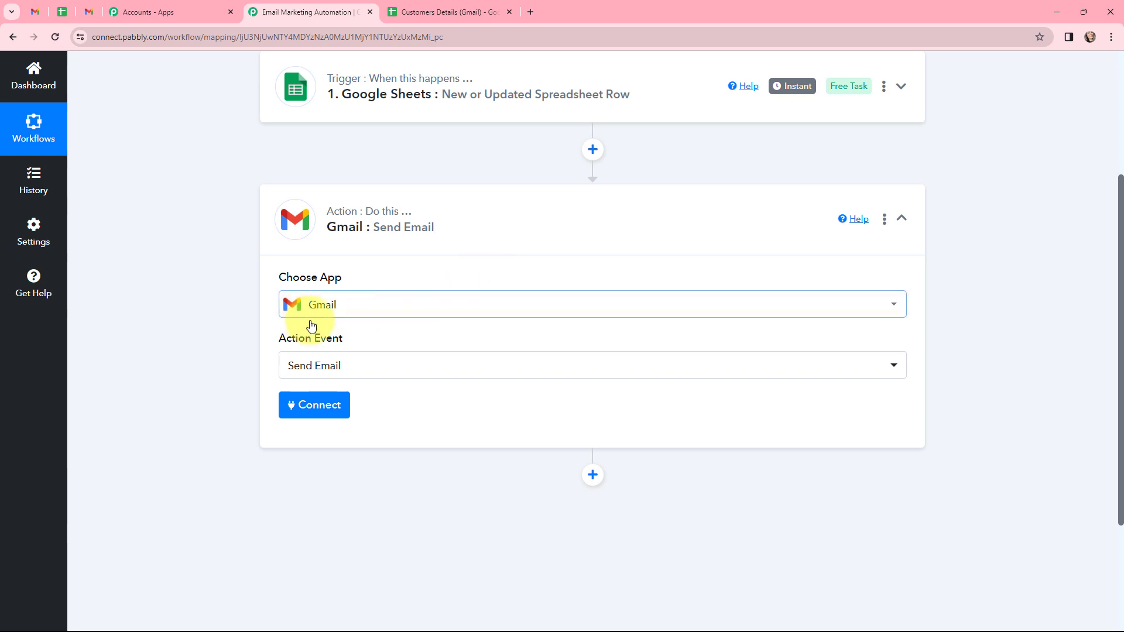
pyautogui.click(314, 406)
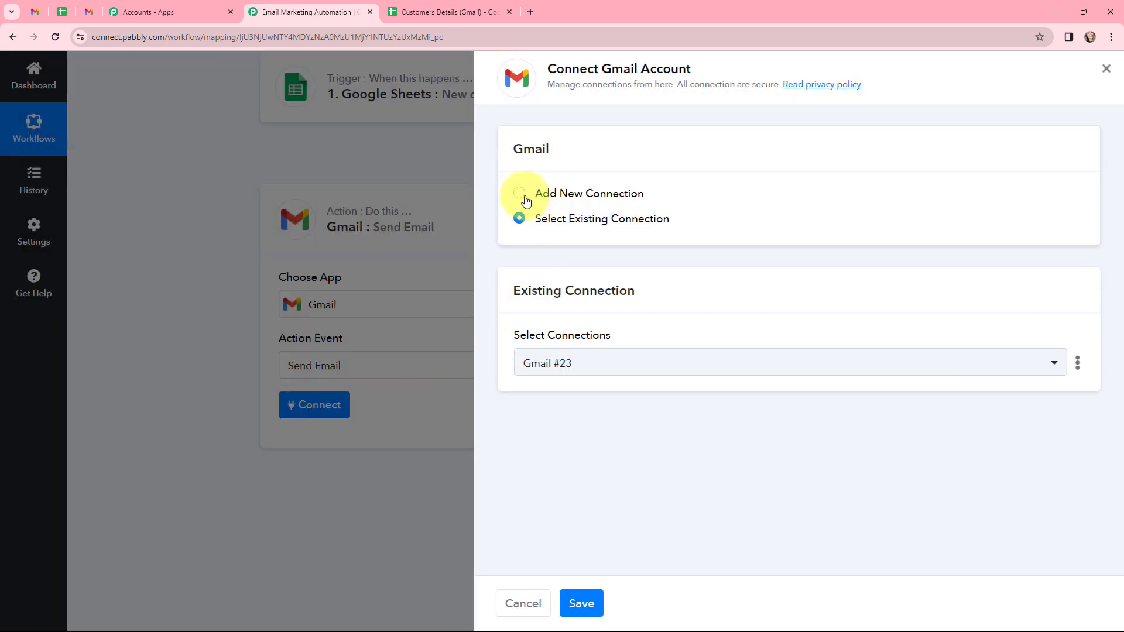
pyautogui.click(525, 199)
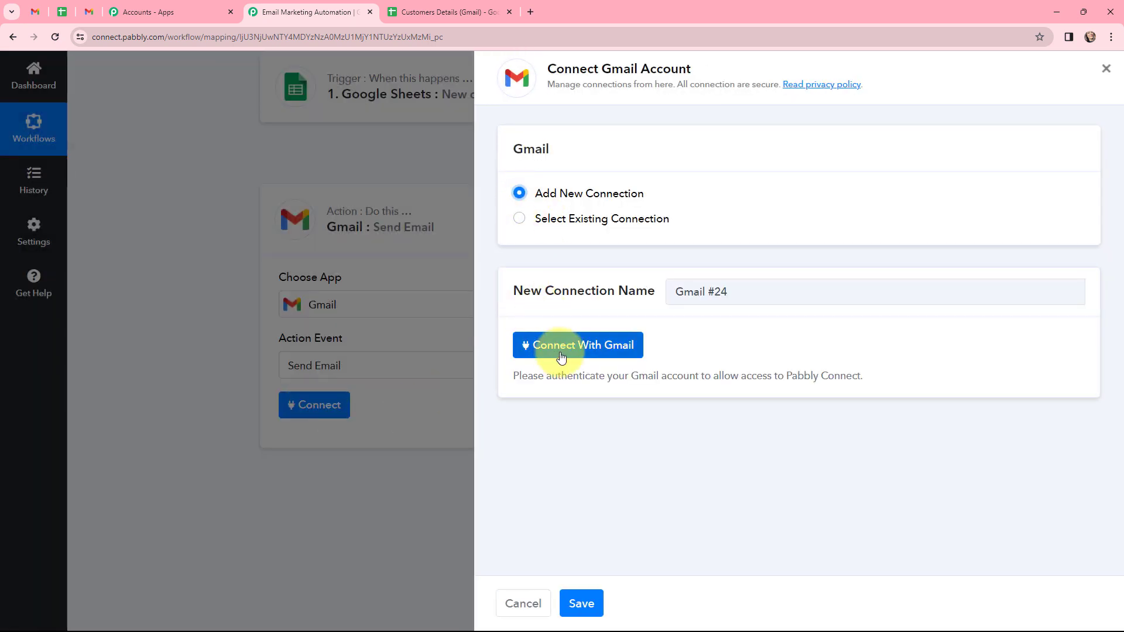
pyautogui.click(573, 351)
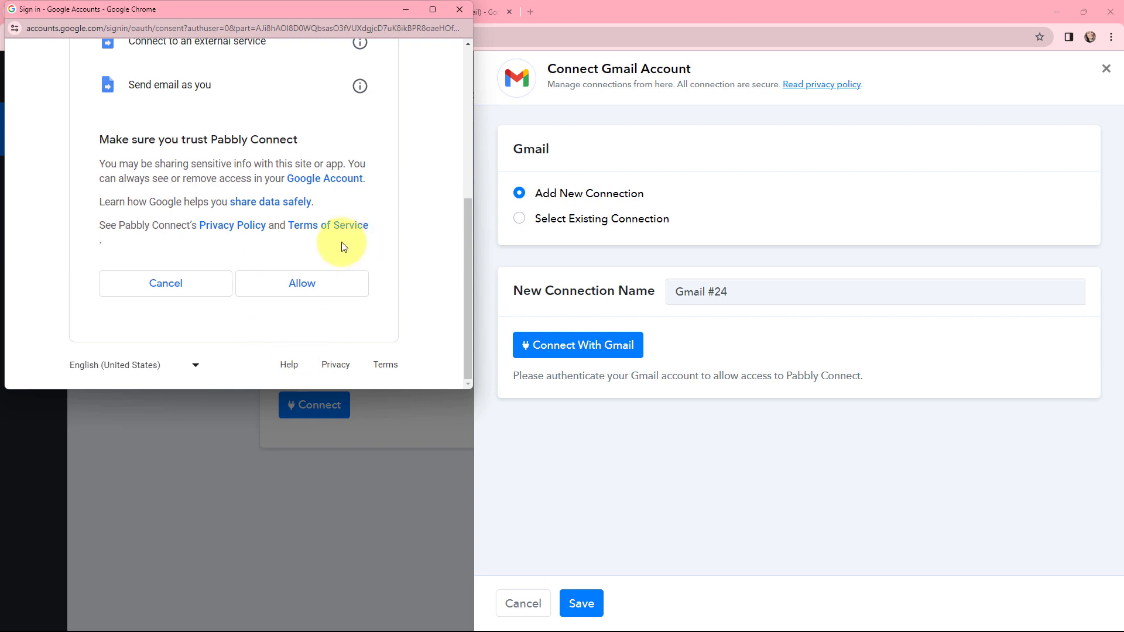
pyautogui.click(300, 285)
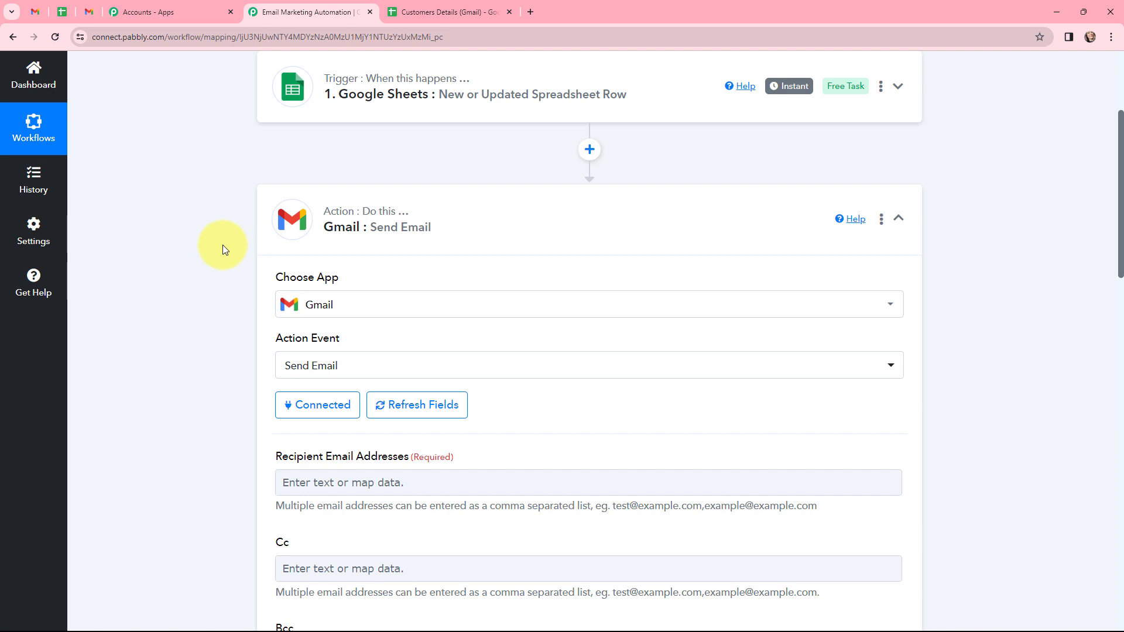
# Map the Recipient Email Addresses field to the Email value from the Google Sheets trigger
pyautogui.scroll(-4, 222, 246)
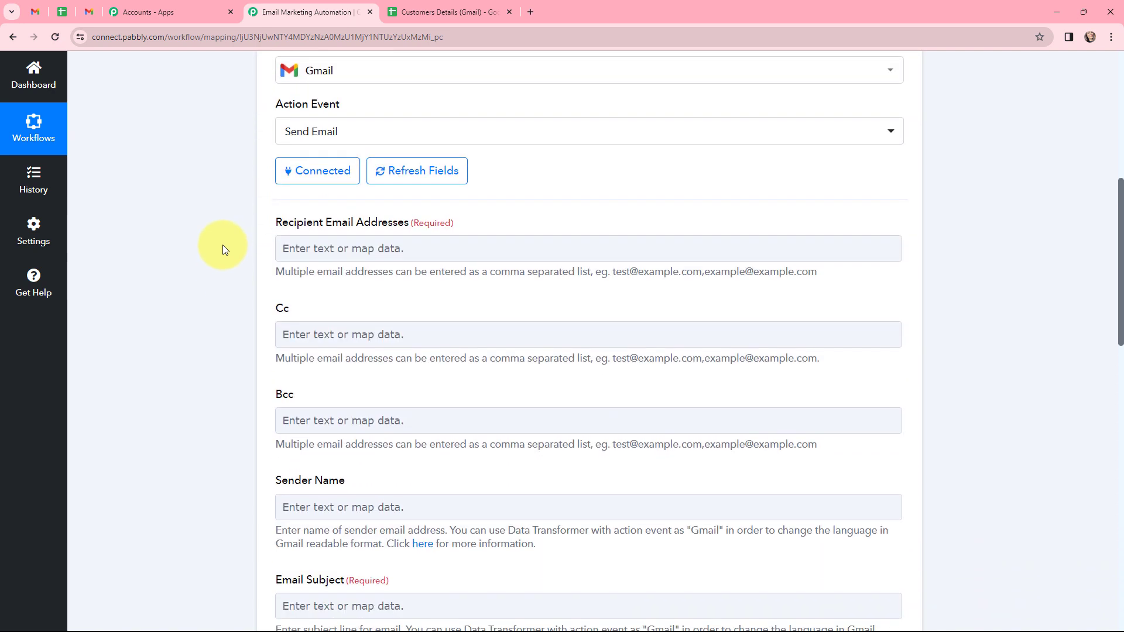
pyautogui.scroll(-2, 225, 249)
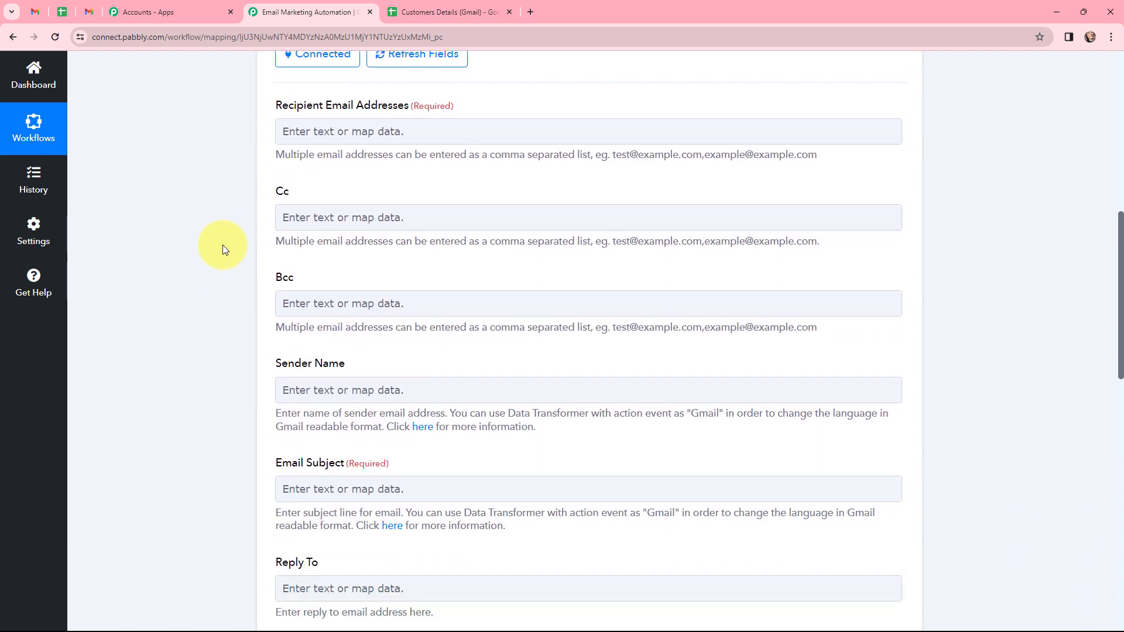
pyautogui.scroll(1, 223, 250)
pyautogui.click(329, 192)
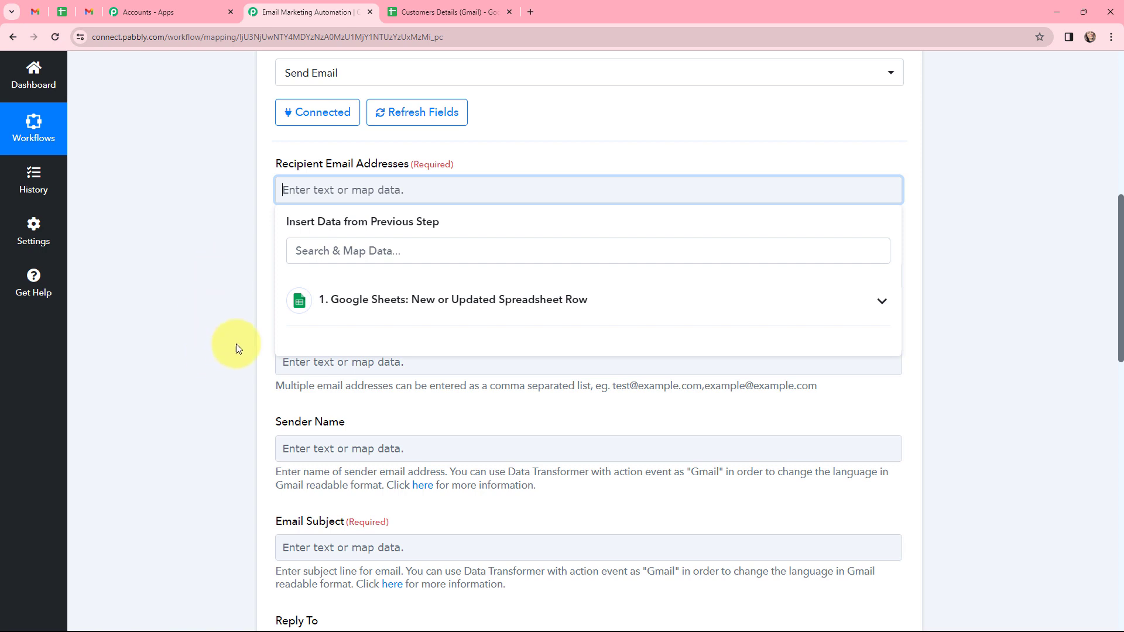
pyautogui.click(352, 309)
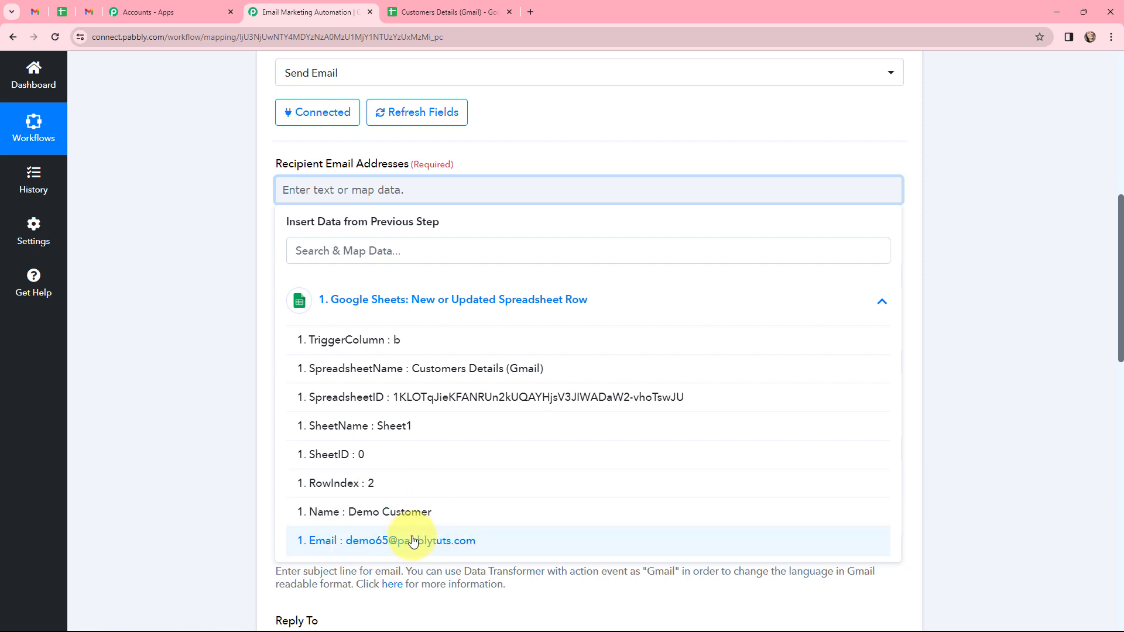
pyautogui.click(445, 540)
pyautogui.click(200, 239)
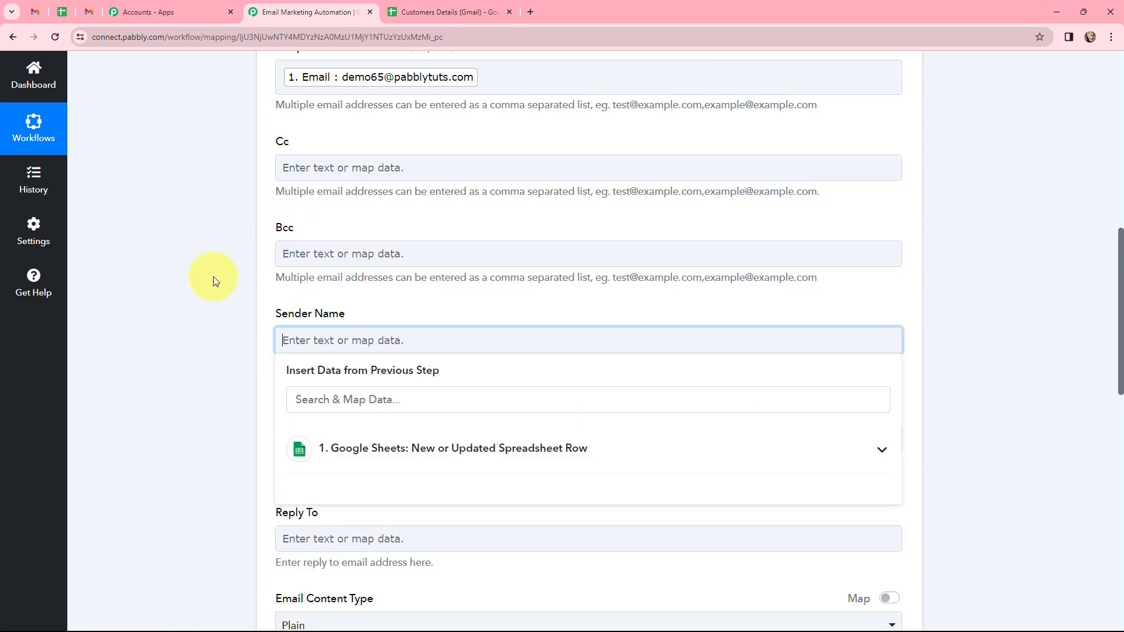
# Set the Sender Name of the Gmail action to Humphrey's
pyautogui.click(213, 278)
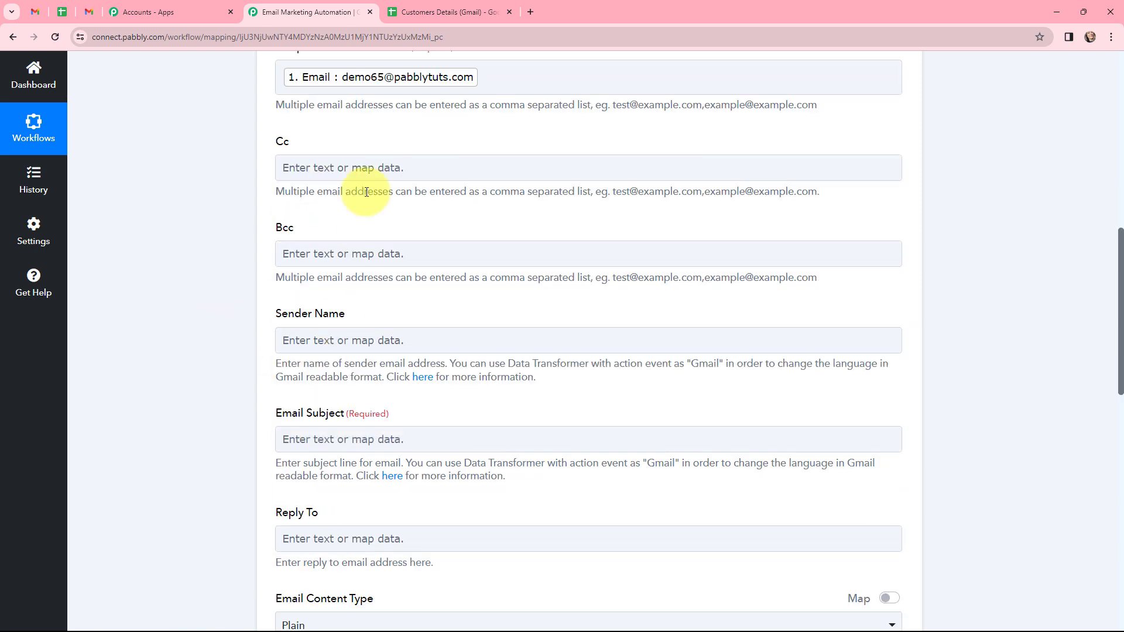
pyautogui.click(307, 343)
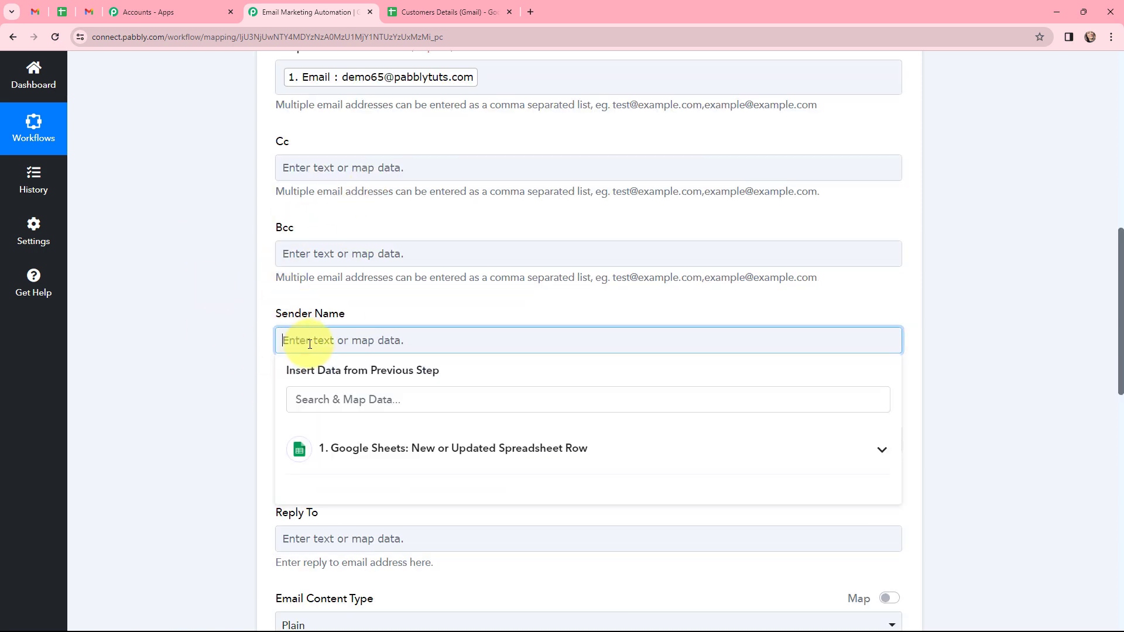
pyautogui.write('Humph')
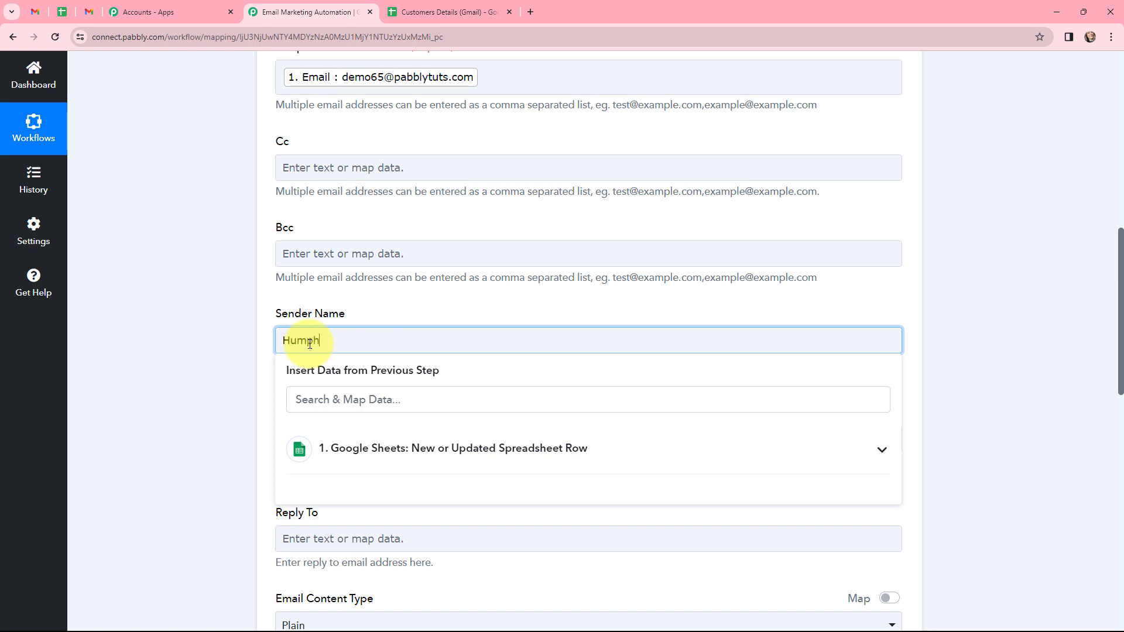
pyautogui.write("rey'")
pyautogui.click(210, 276)
# Set the Email Subject to "Exciting offers at Humphrey's for" followed by the mapped Name value from the Google Sheets trigger
pyautogui.scroll(-2, 210, 276)
pyautogui.scroll(-3, 210, 276)
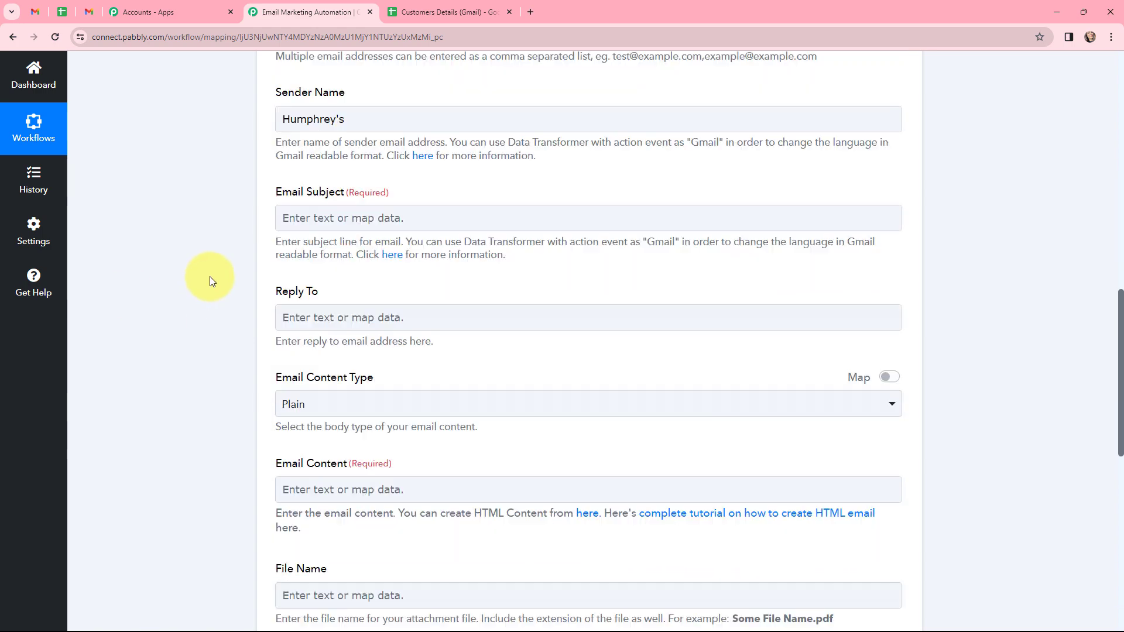
pyautogui.scroll(1, 209, 277)
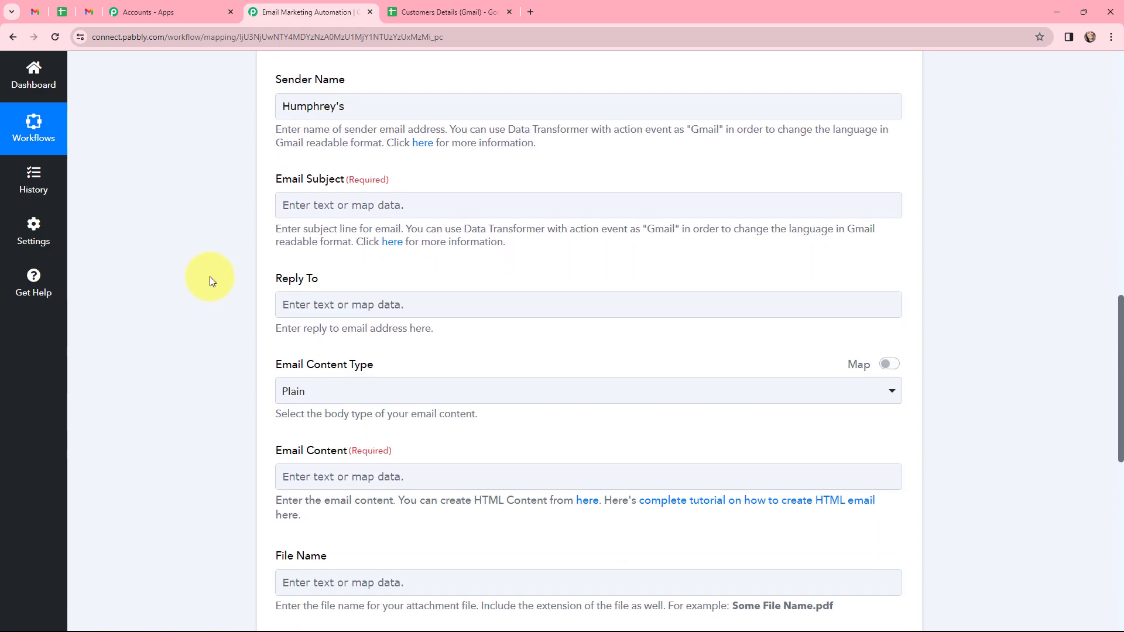
pyautogui.click(298, 206)
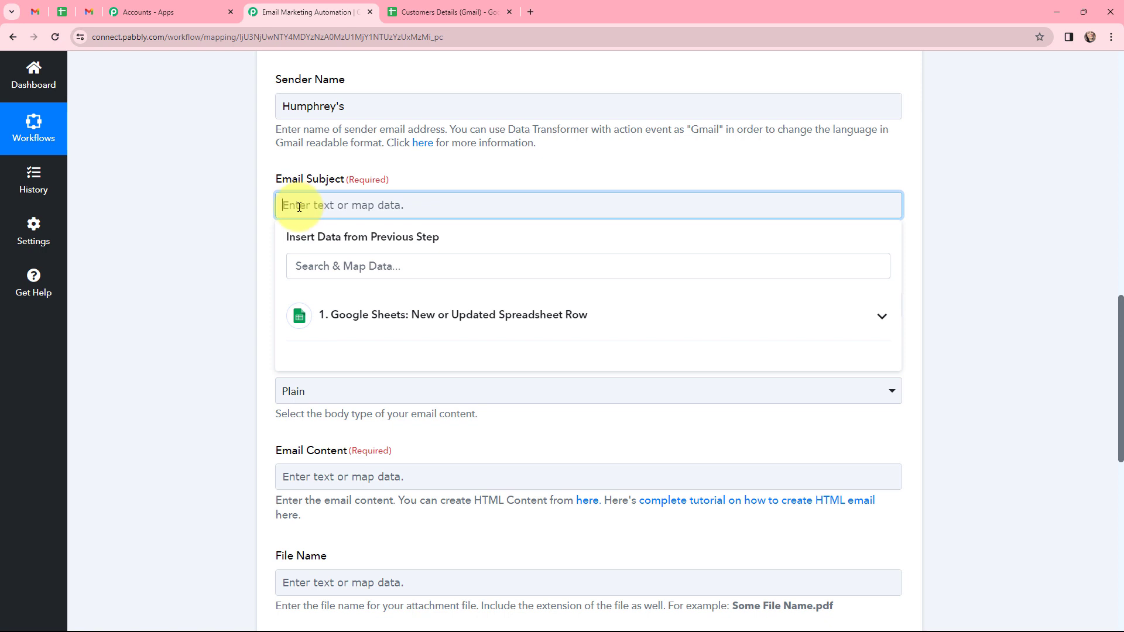
pyautogui.write("Exciting offers at Humphrey's for")
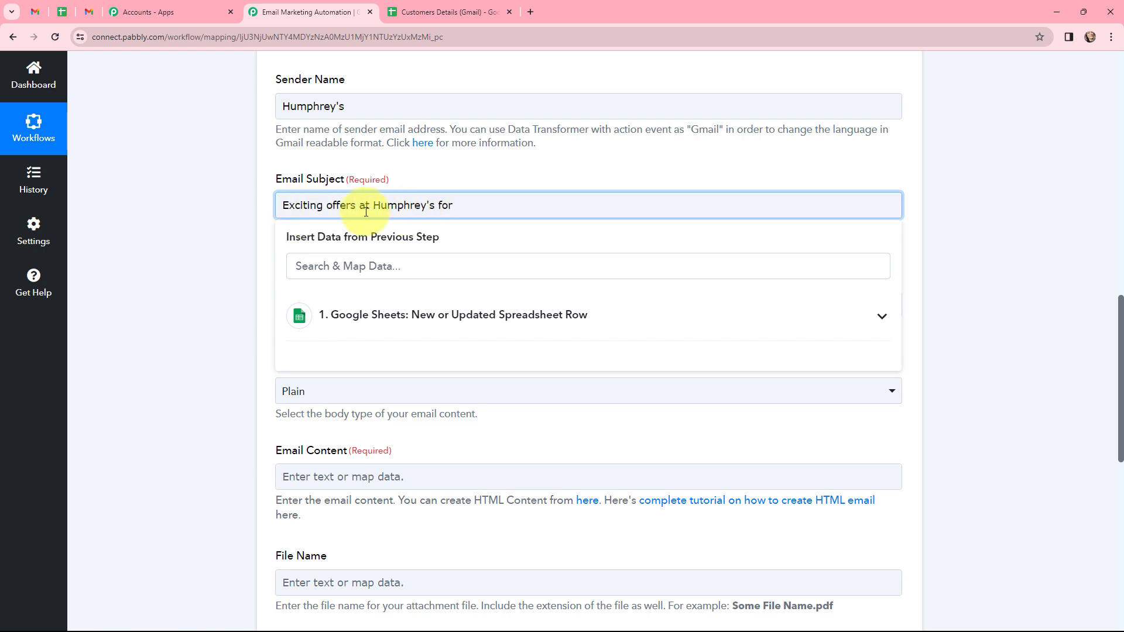
pyautogui.click(471, 315)
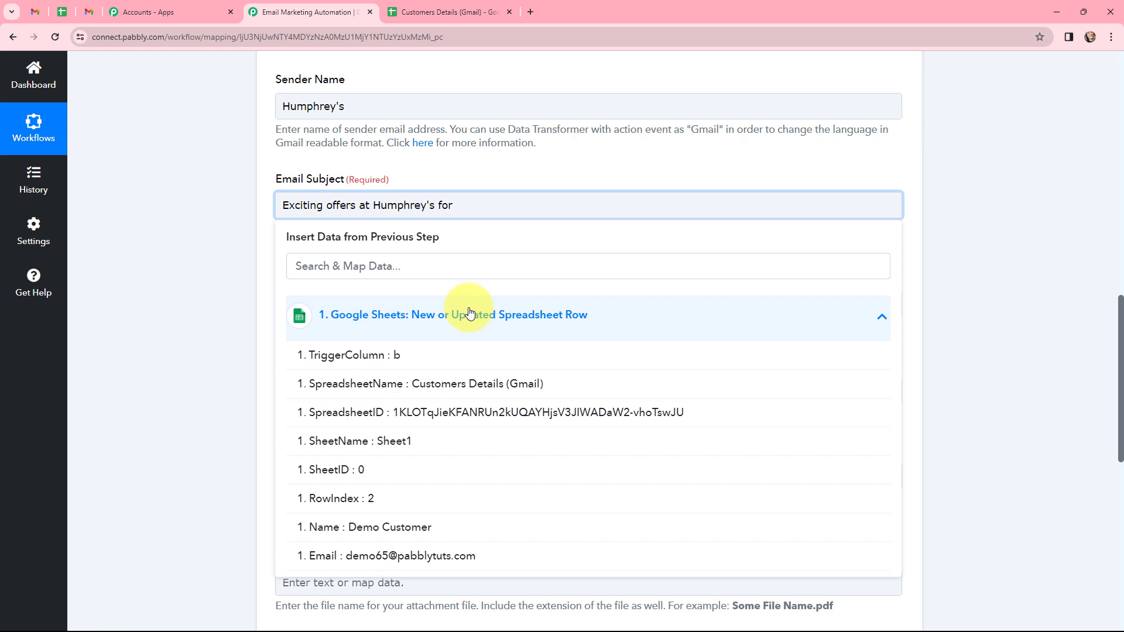
pyautogui.click(414, 528)
pyautogui.click(234, 239)
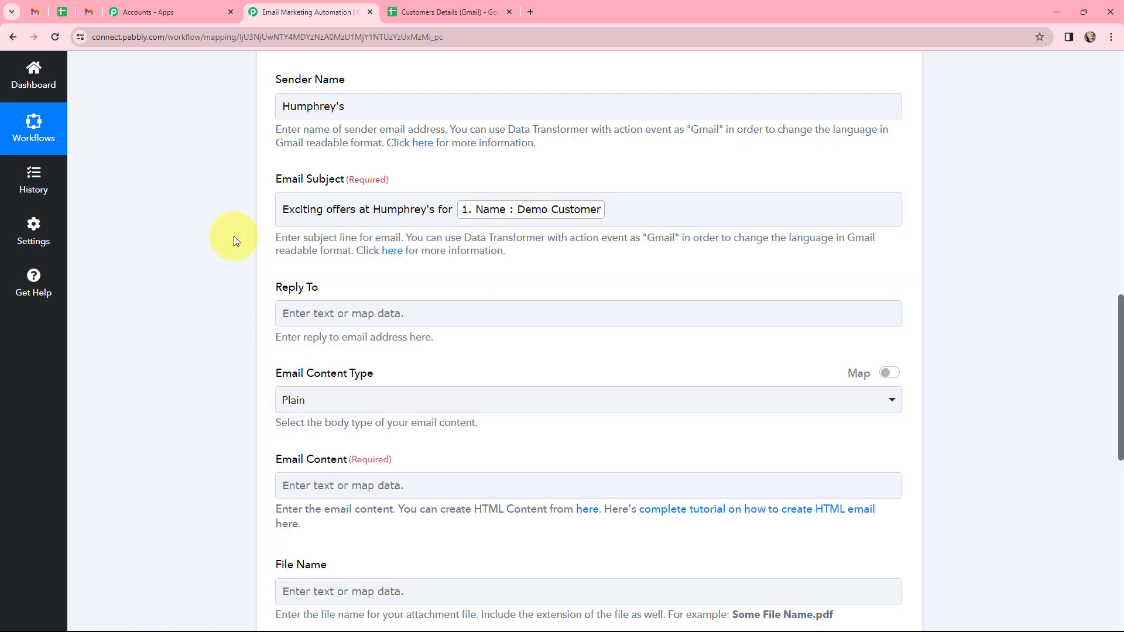
# Fill the Email Content with Humphrey's product launch message offering a 10% discount, mapping the Name value after "Dear"
pyautogui.scroll(-2, 234, 237)
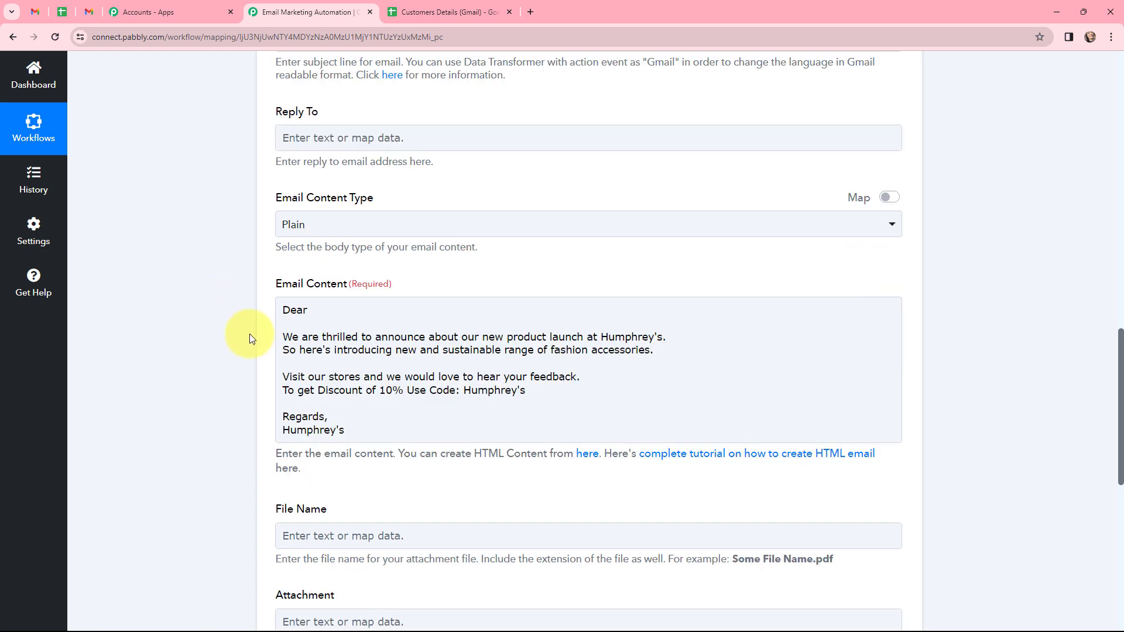
pyautogui.click(345, 312)
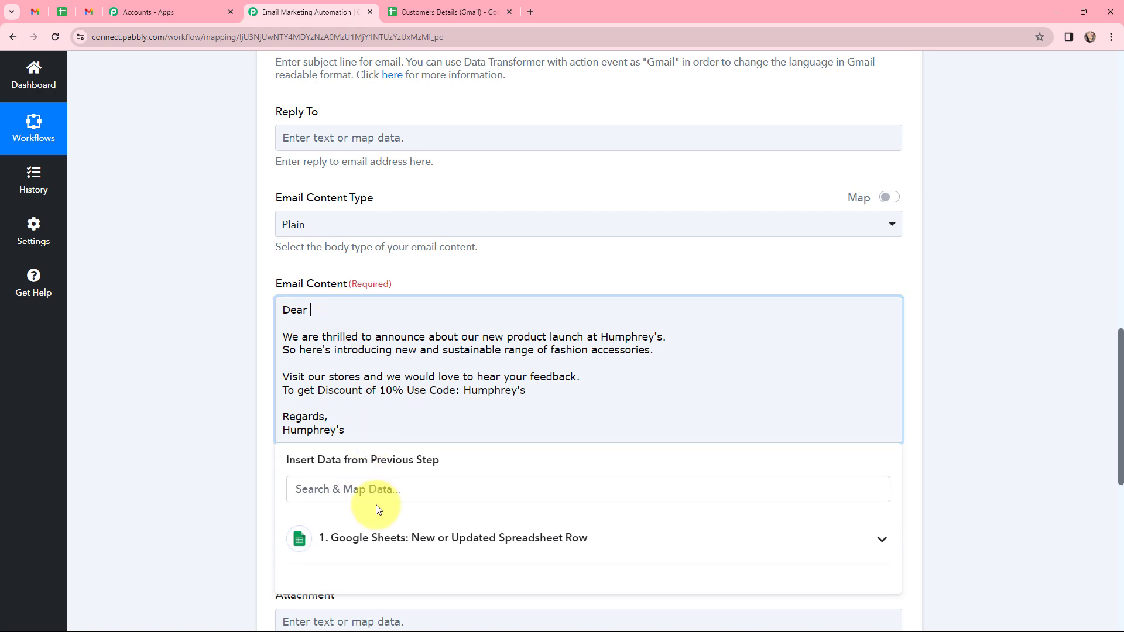
pyautogui.click(310, 535)
pyautogui.scroll(-1, 485, 448)
pyautogui.scroll(-2, 485, 448)
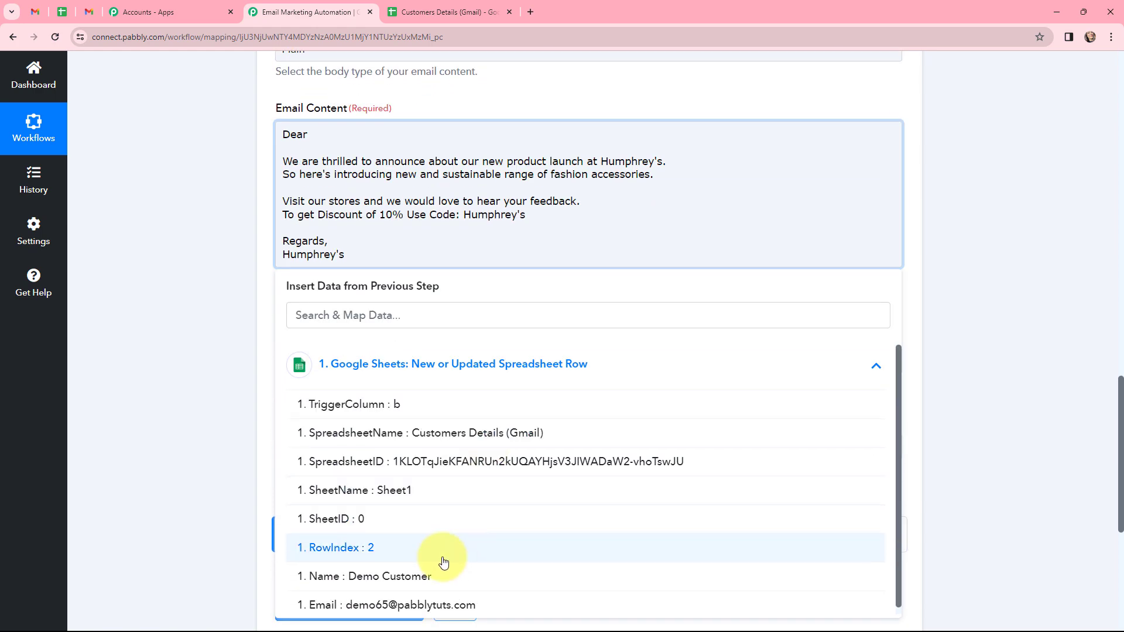
pyautogui.click(423, 577)
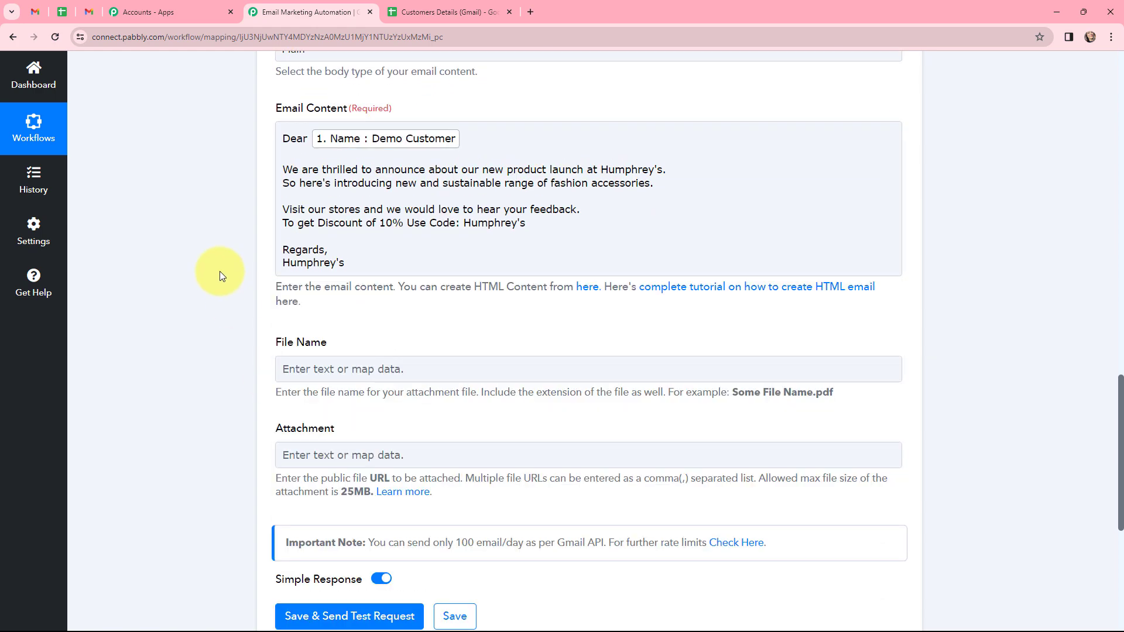
# Append the mapped Email value from the Google Sheets trigger to the discount code Humphrey's in the Email Content
pyautogui.scroll(1, 219, 272)
pyautogui.click(280, 231)
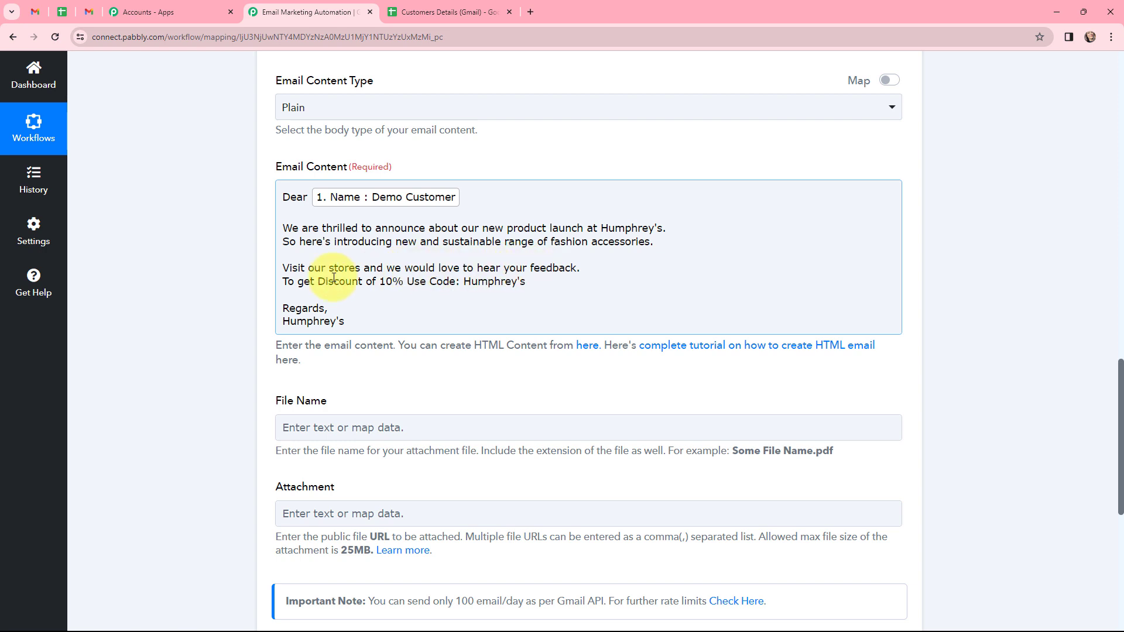
pyautogui.click(525, 283)
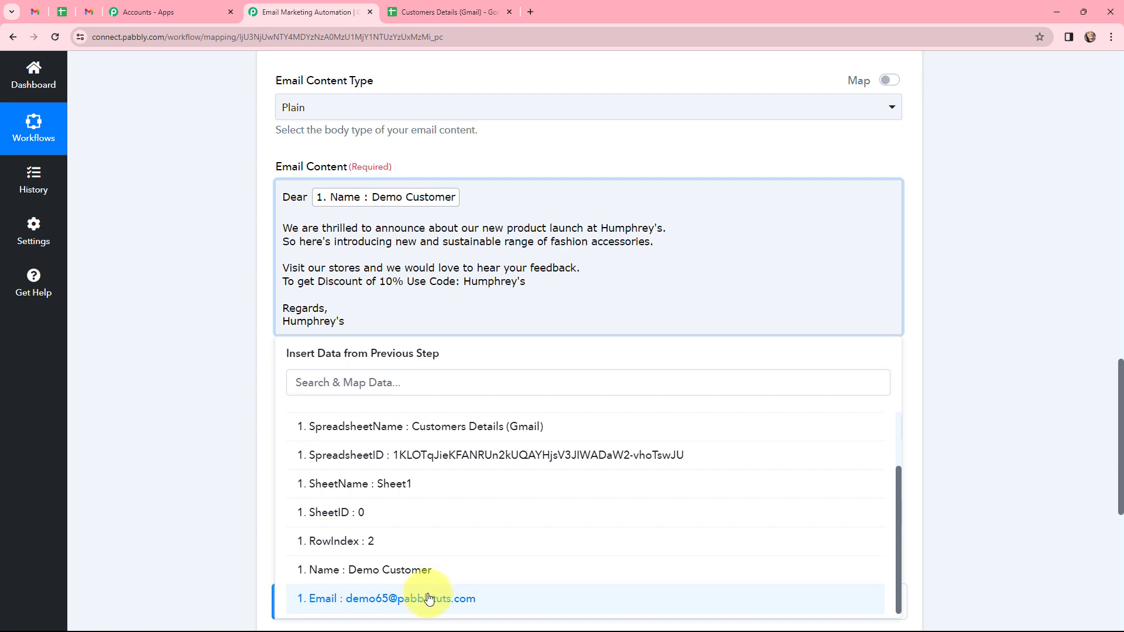
pyautogui.click(430, 599)
pyautogui.click(234, 257)
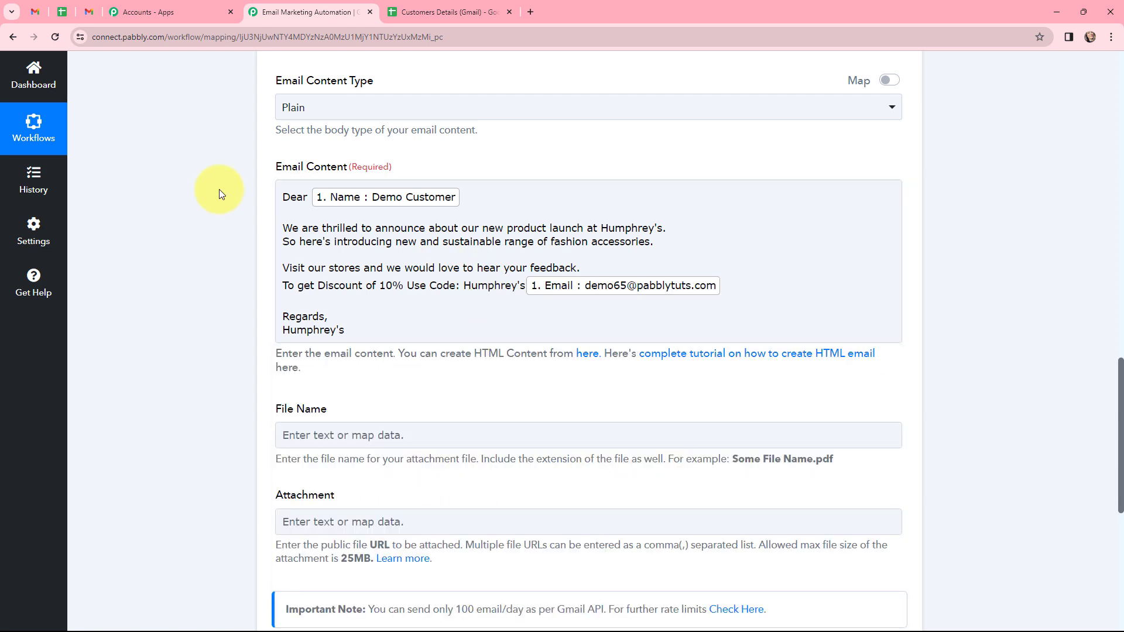
# Review the filled Gmail fields, save the action, send a test request, and examine the received response
pyautogui.scroll(4, 219, 188)
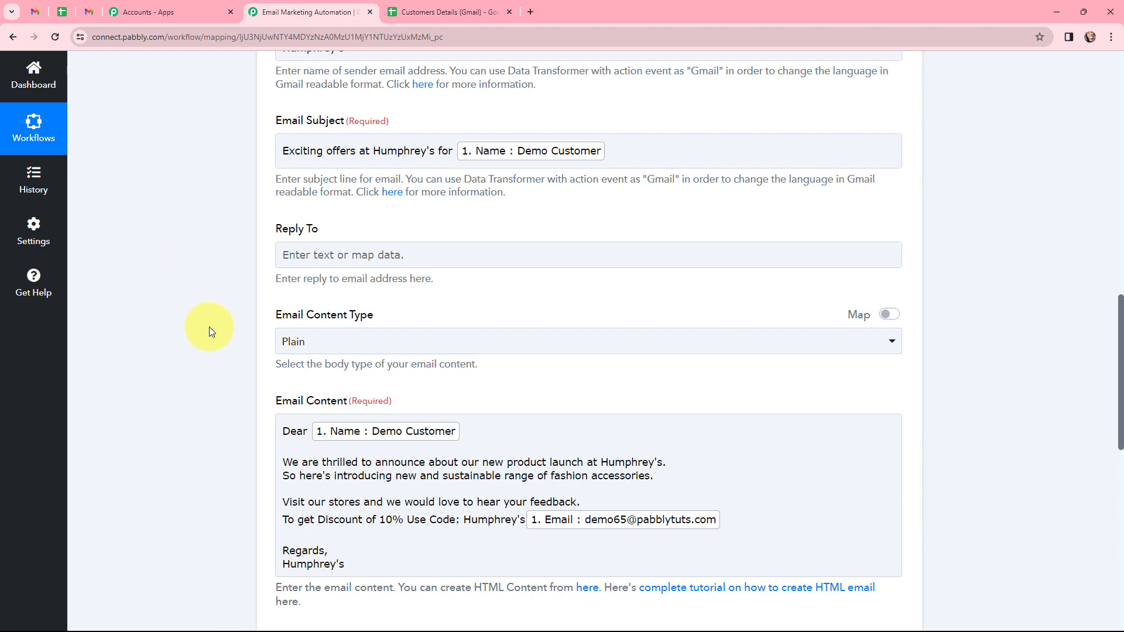
pyautogui.scroll(-1, 208, 272)
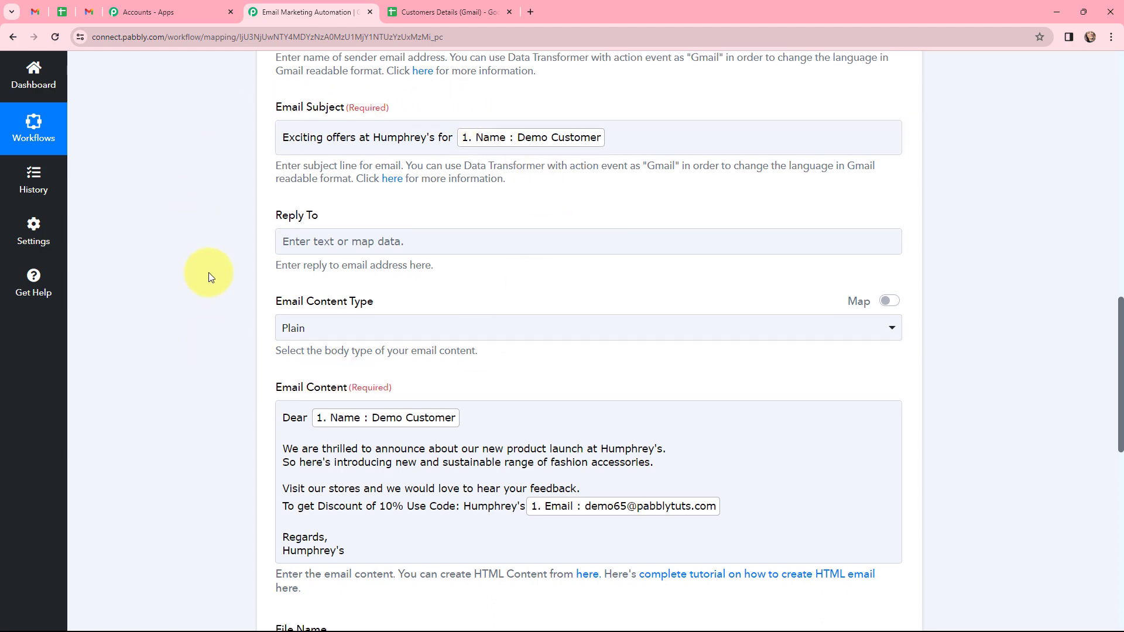
pyautogui.scroll(-8, 209, 275)
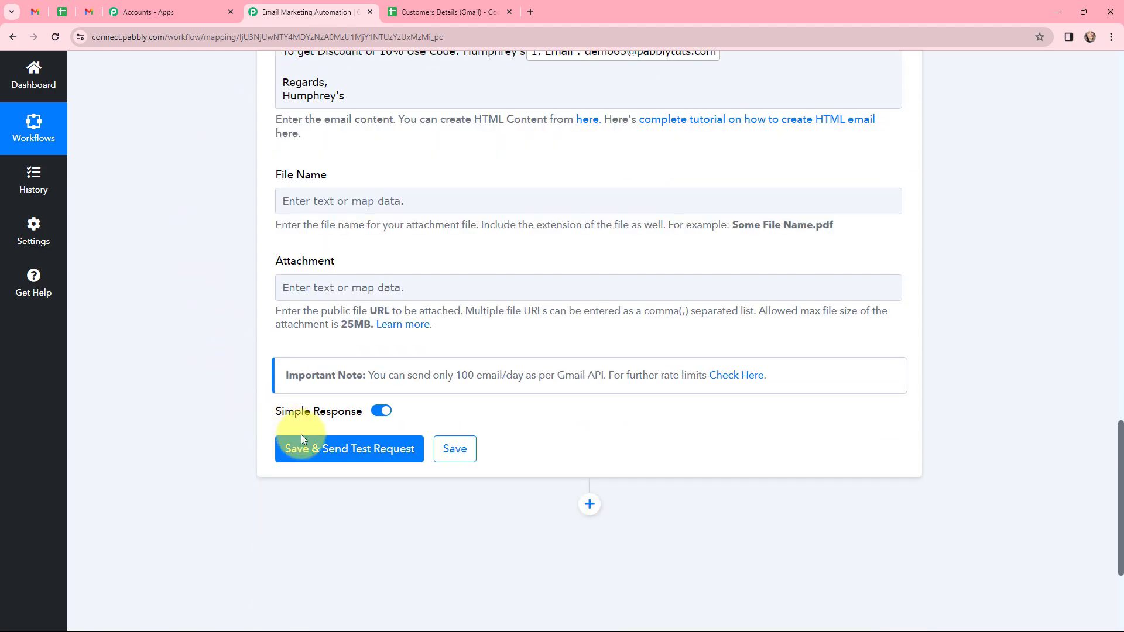
pyautogui.click(340, 449)
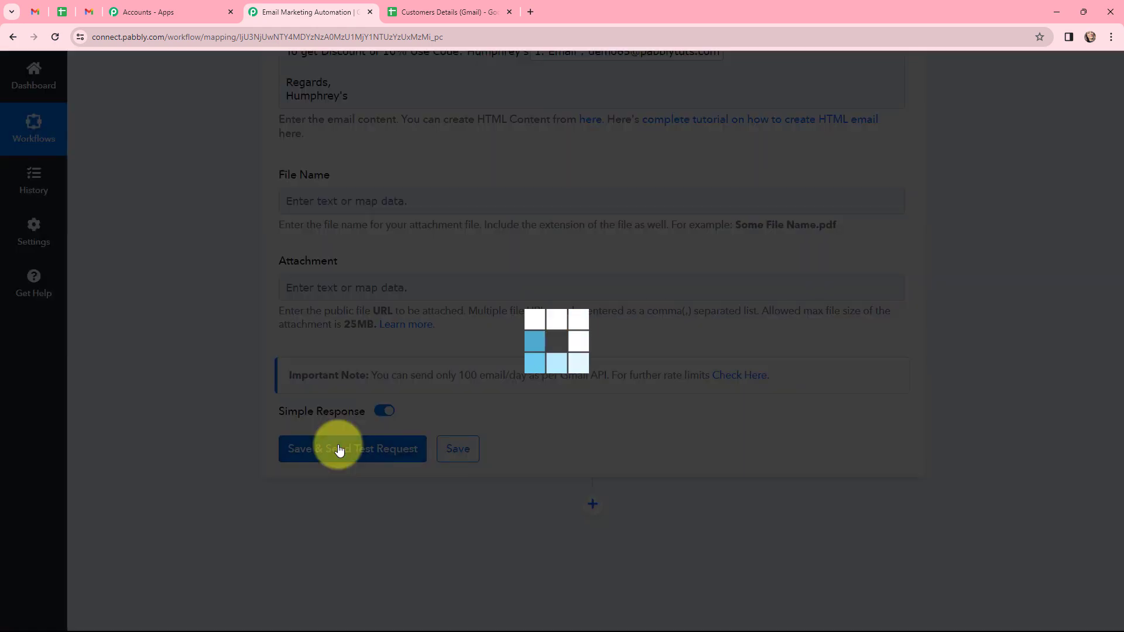
pyautogui.scroll(-3, 591, 316)
pyautogui.scroll(-1, 591, 316)
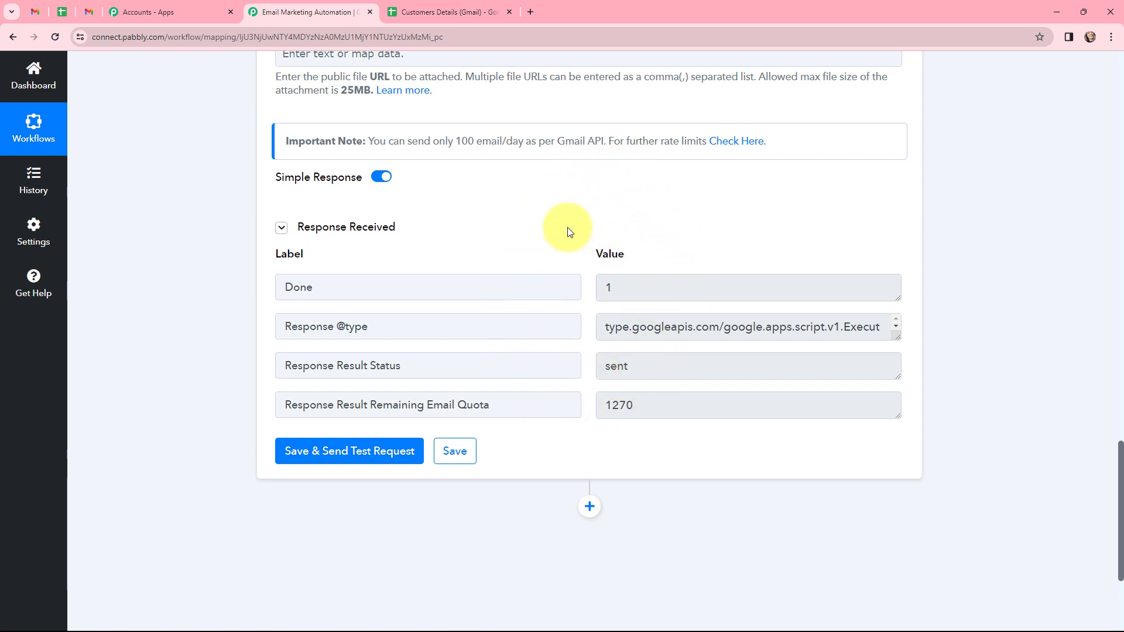
# Check the test email in the Gmail inbox and return to the Pabbly Connect workflow overview
pyautogui.scroll(1, 545, 299)
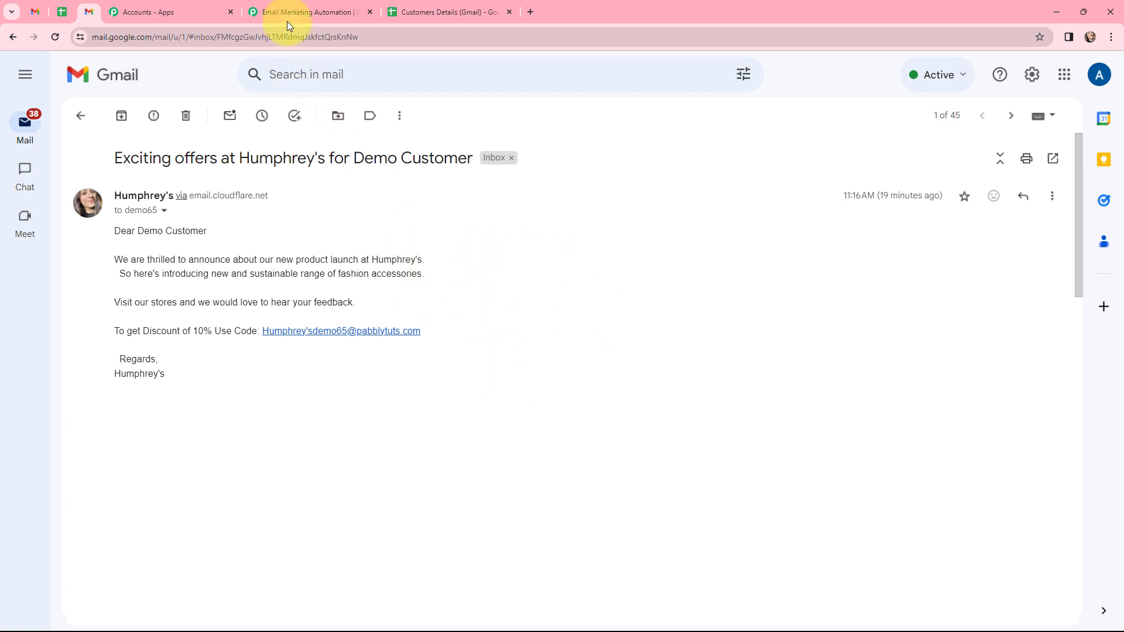
pyautogui.click(314, 13)
pyautogui.click(271, 175)
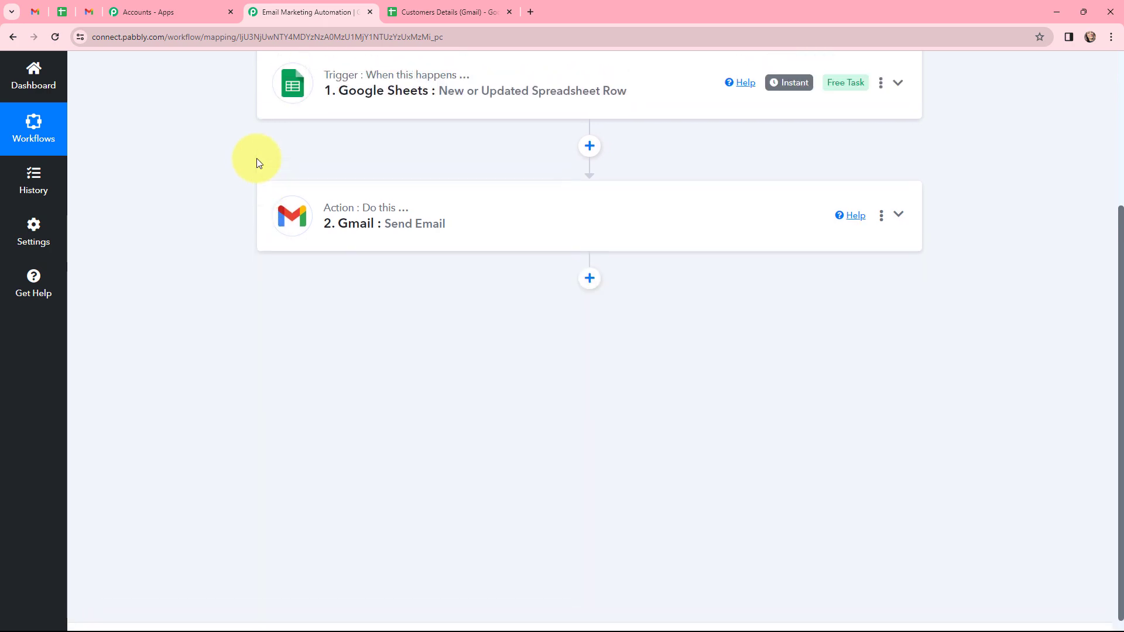
pyautogui.scroll(3, 256, 158)
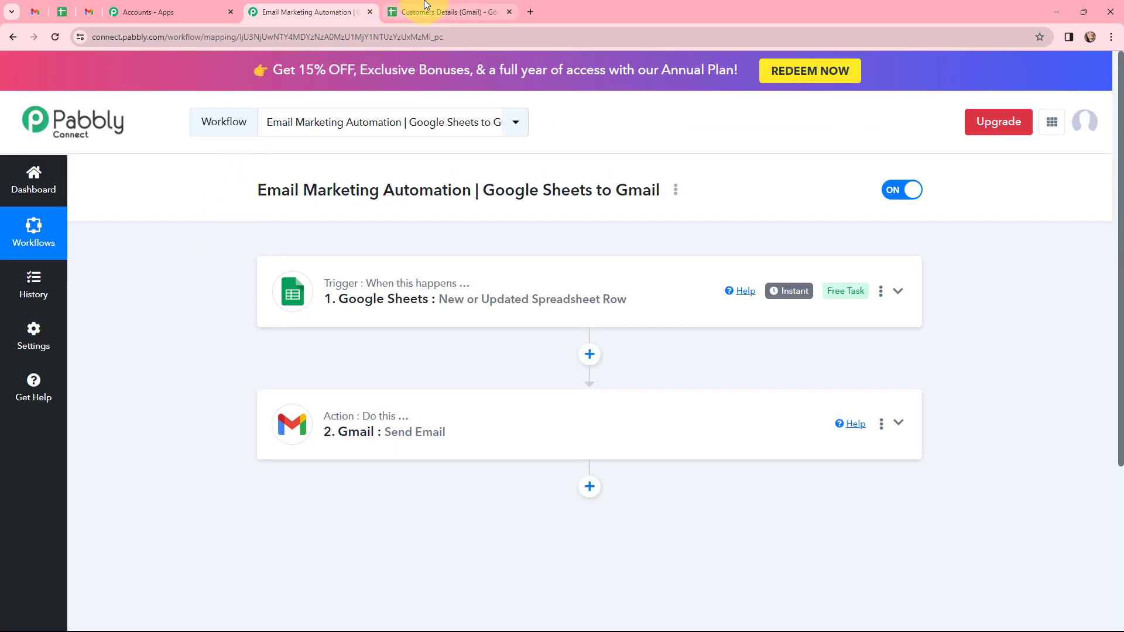
# Switch to the Customers Details (Gmail) spreadsheet and send all its data with the Pabbly Connect Webhooks add-on
pyautogui.click(431, 11)
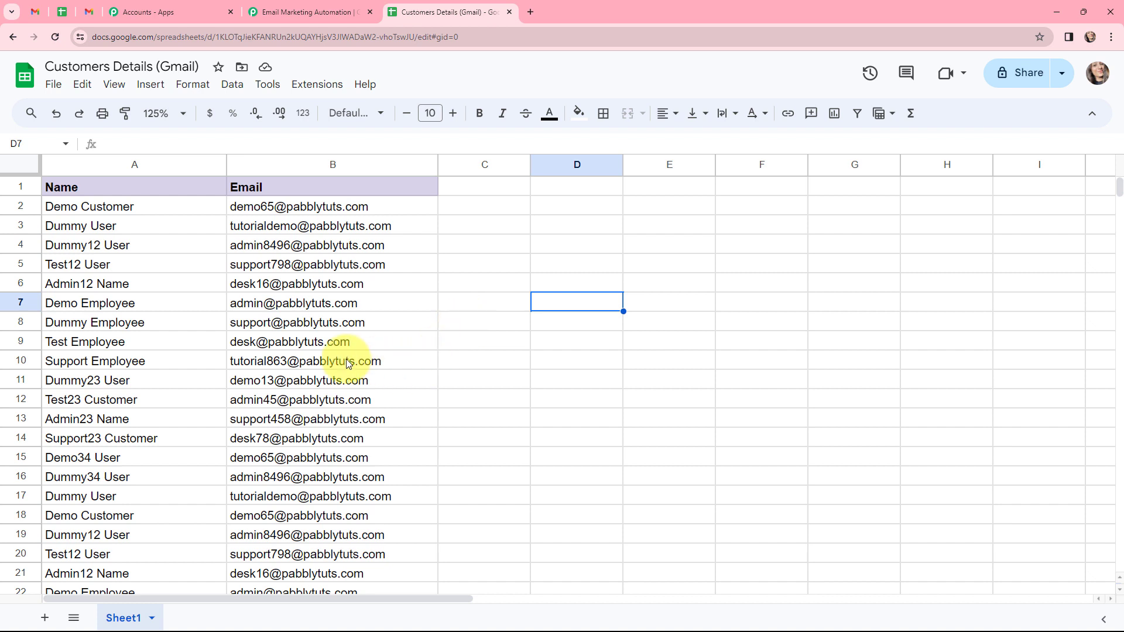
pyautogui.click(317, 86)
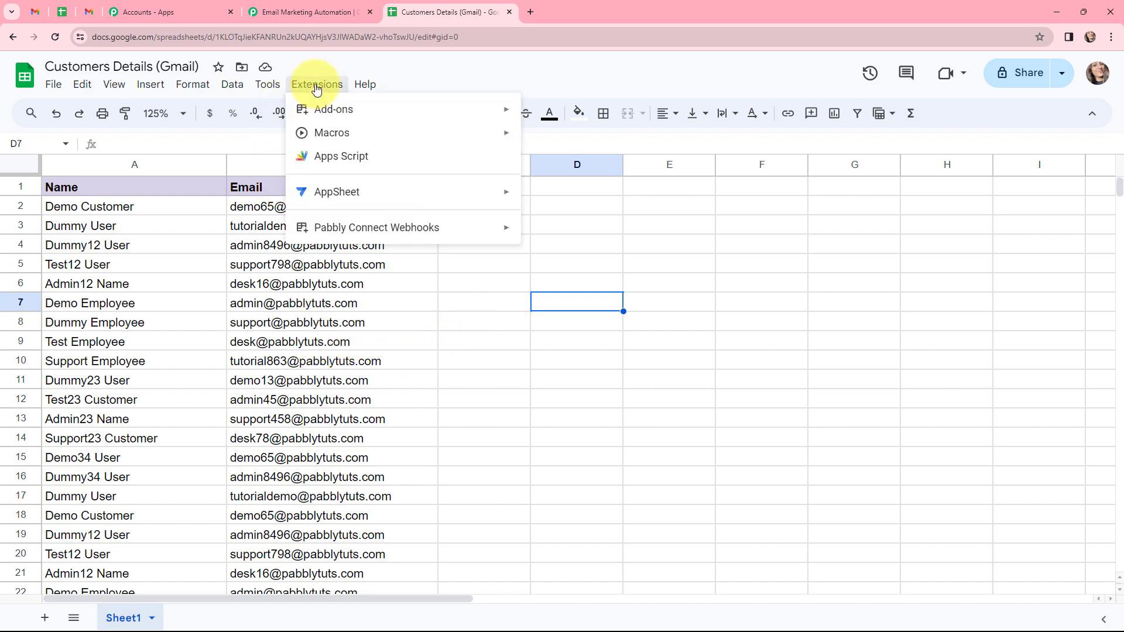
pyautogui.moveTo(499, 228)
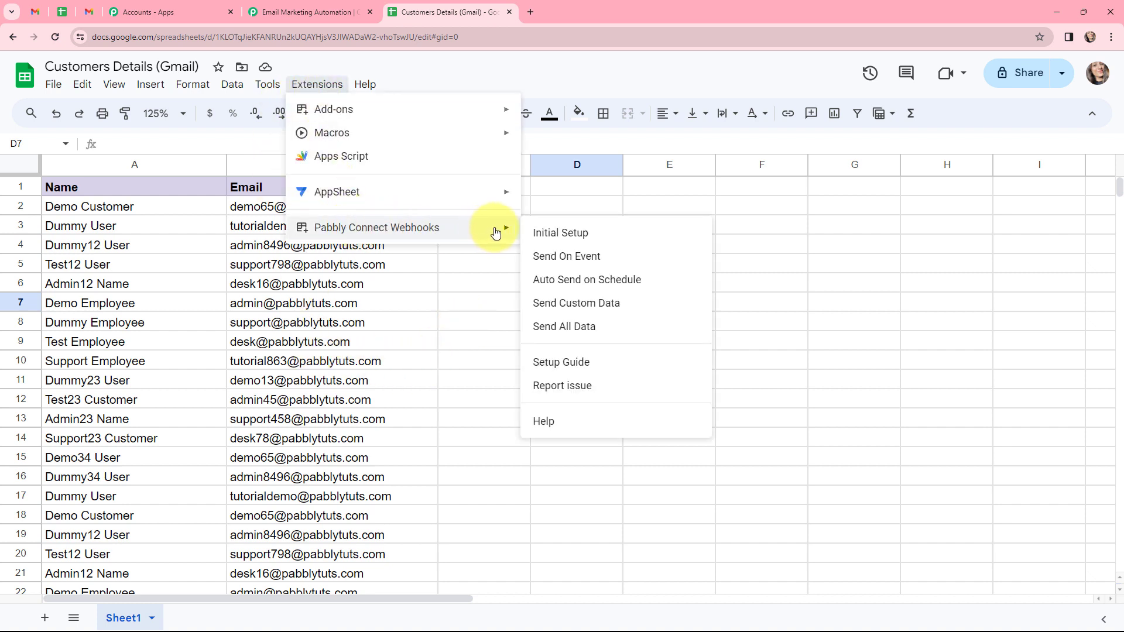
pyautogui.click(626, 331)
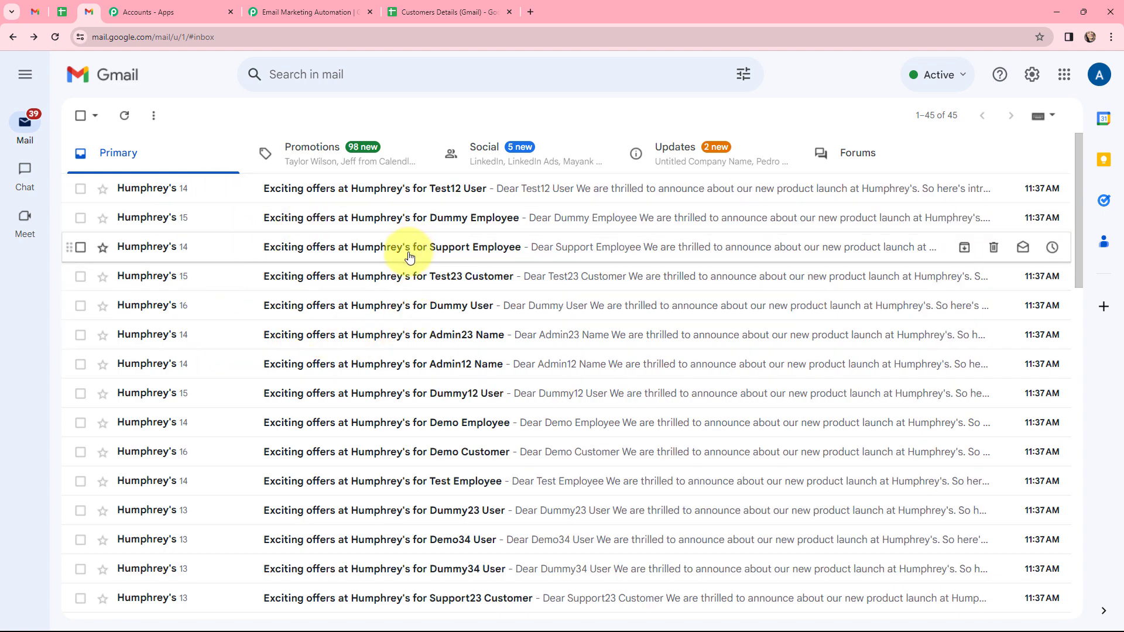
# Open the Gmail message for Dummy23 User and compare its name and email with row 11 of the customer spreadsheet
pyautogui.click(254, 199)
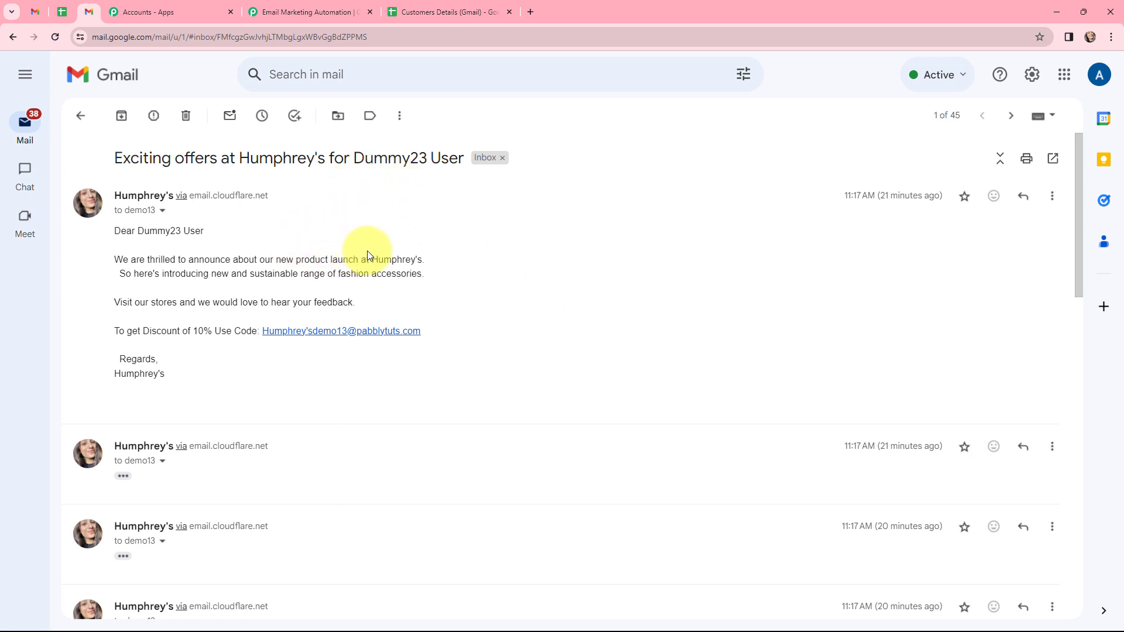
pyautogui.click(448, 12)
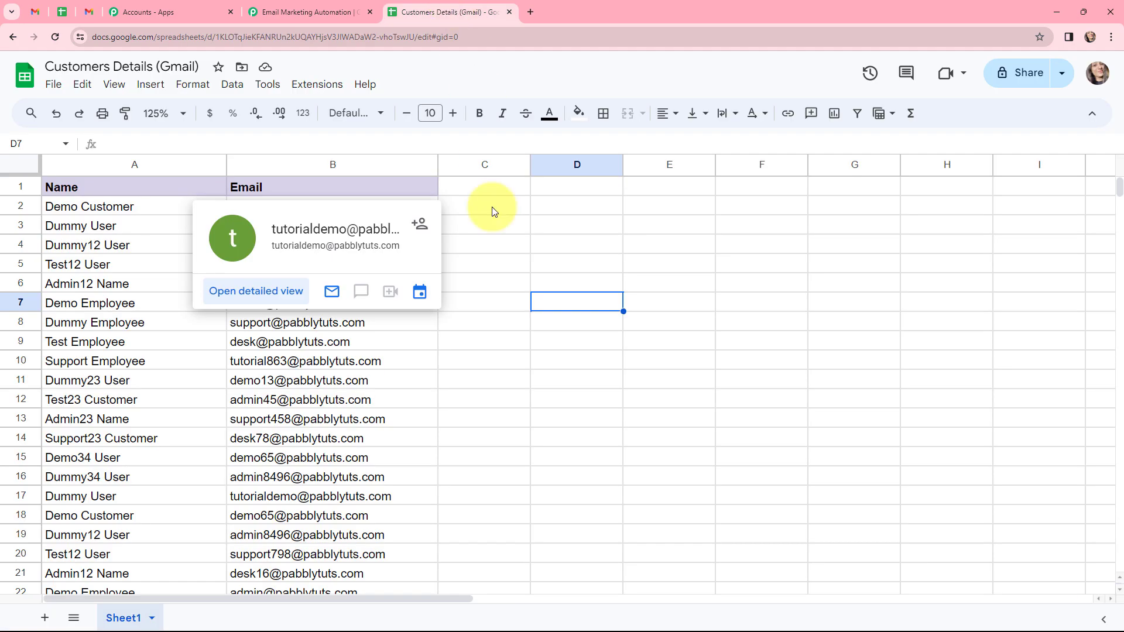
pyautogui.click(604, 345)
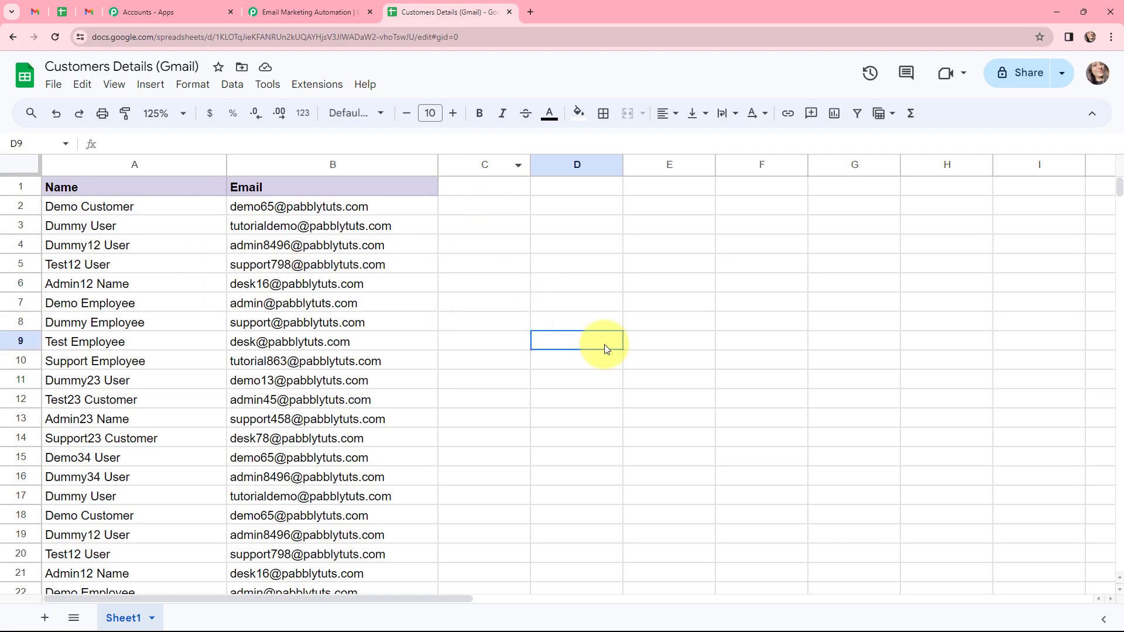
pyautogui.click(165, 380)
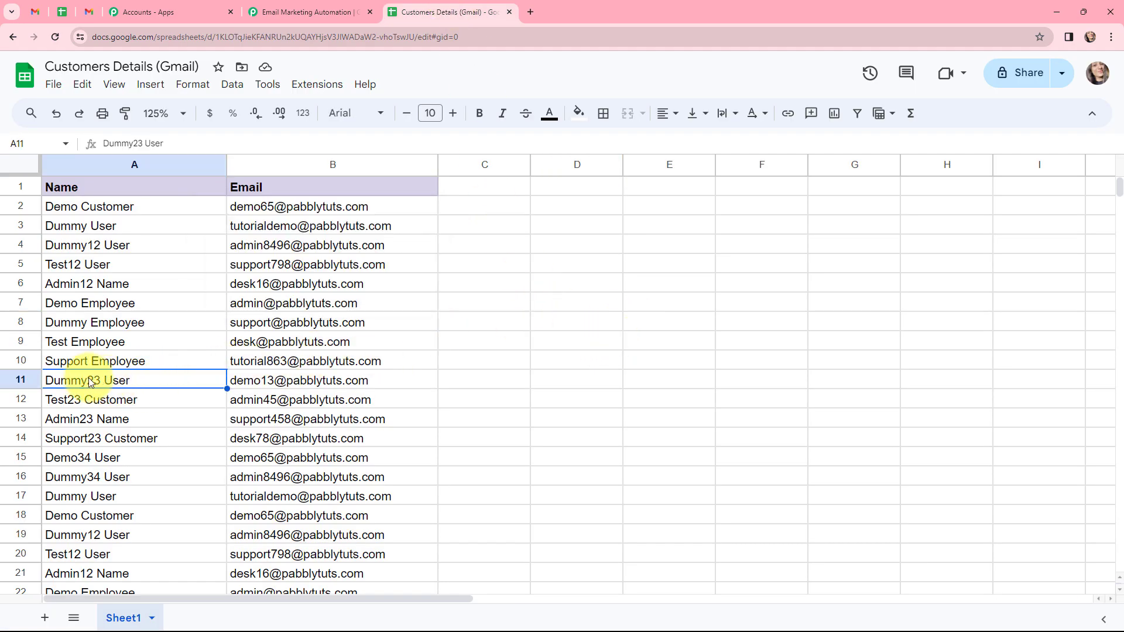
pyautogui.click(310, 381)
pyautogui.click(89, 12)
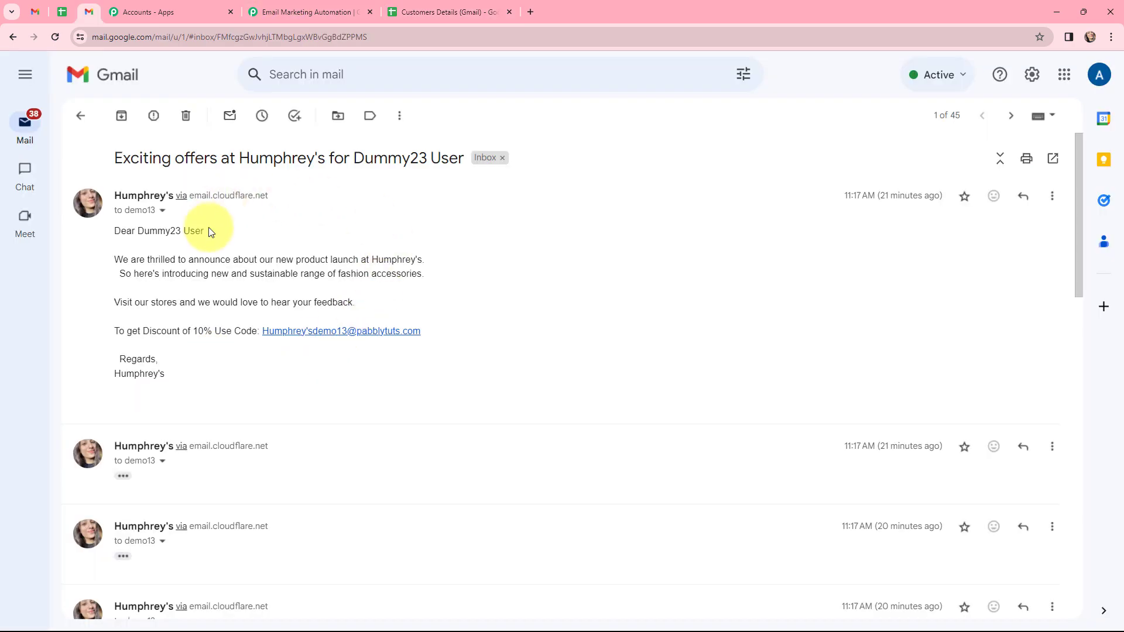